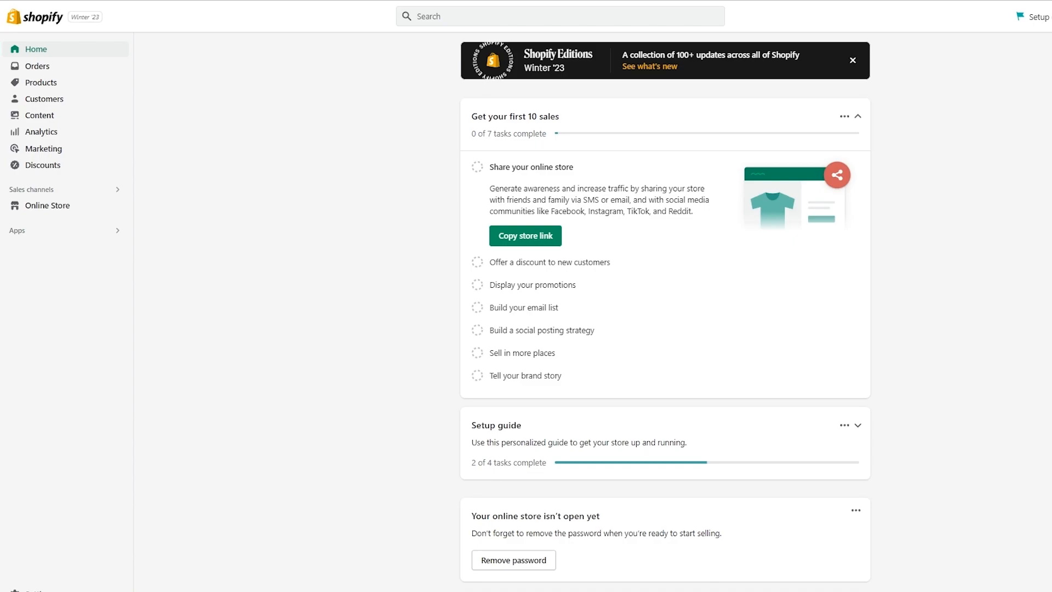
- Open the installed GemPages Landing Page Builder app from the store admin and look over its dashboard
click(108, 230)
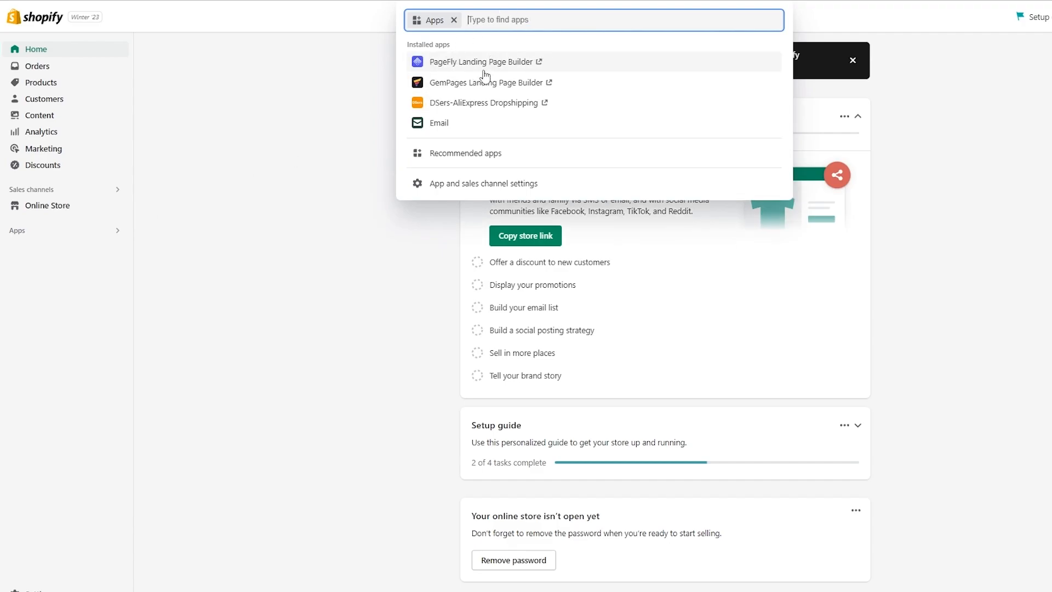
click(443, 88)
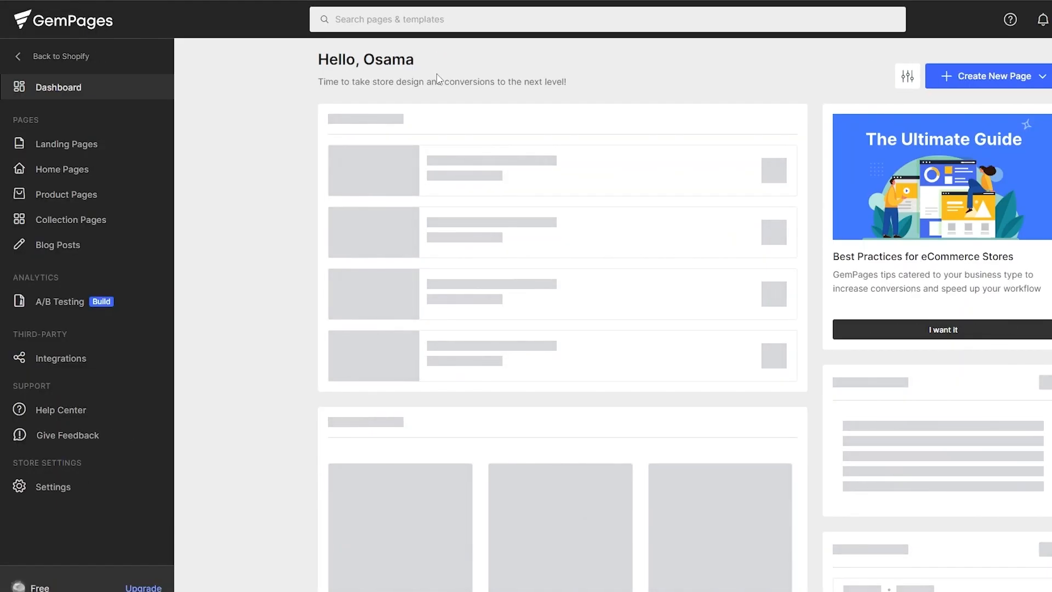
scroll(440, 85, down, 1)
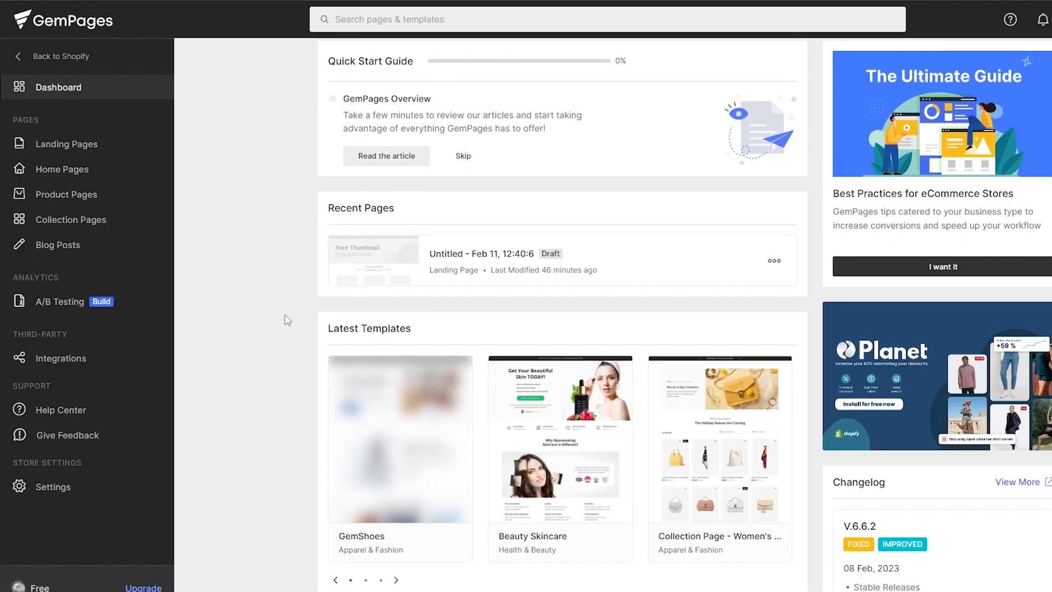
scroll(293, 303, down, 3)
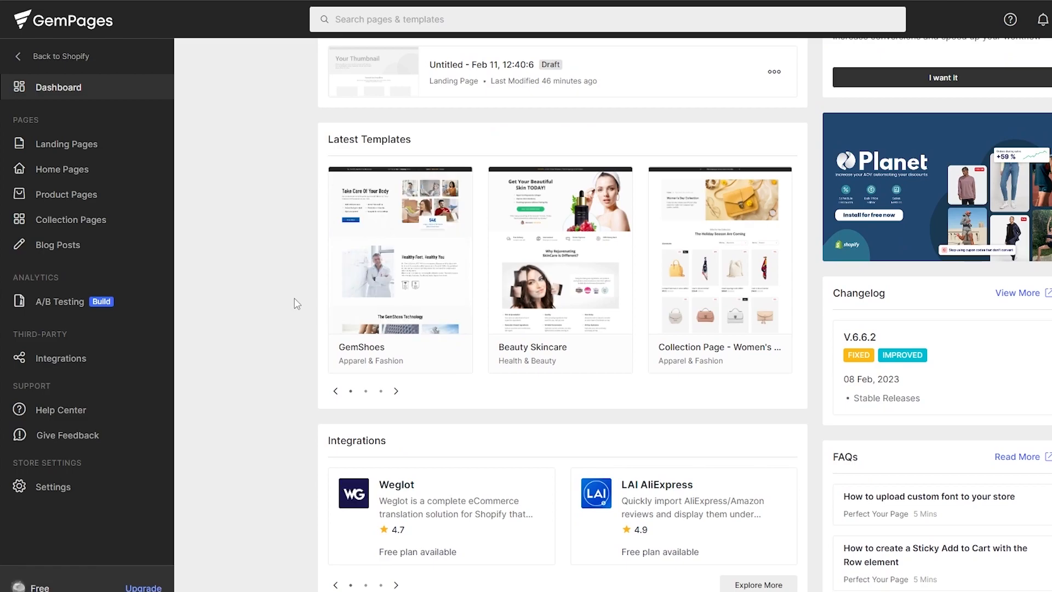
scroll(245, 241, up, 3)
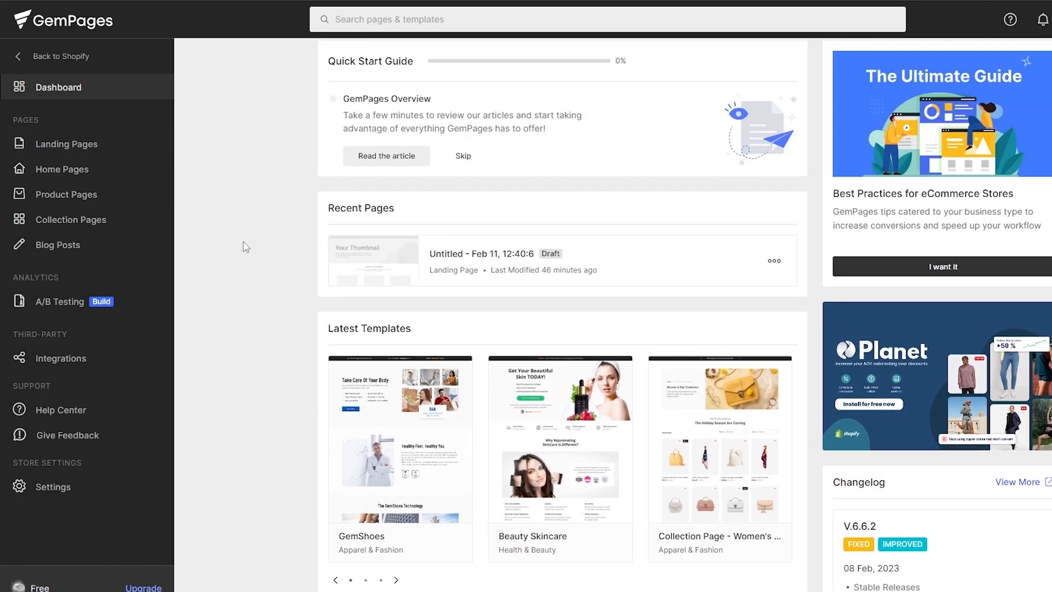
scroll(245, 246, up, 1)
scroll(341, 263, down, 7)
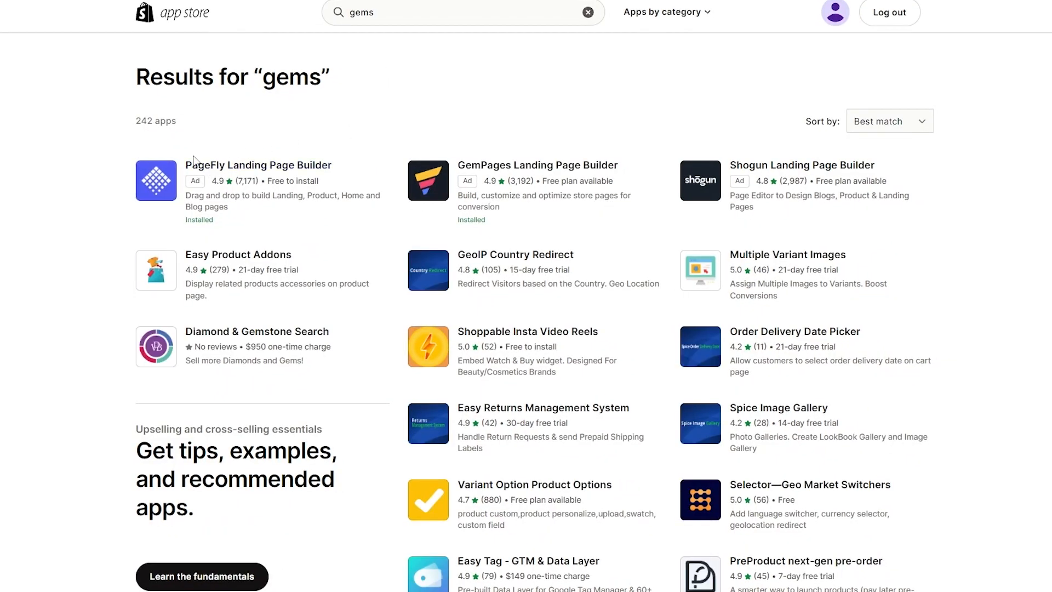
- Open the GemPages Landing Page Builder listing in the Shopify app store, and examine the dashboard's recent pages and latest templates
click(484, 174)
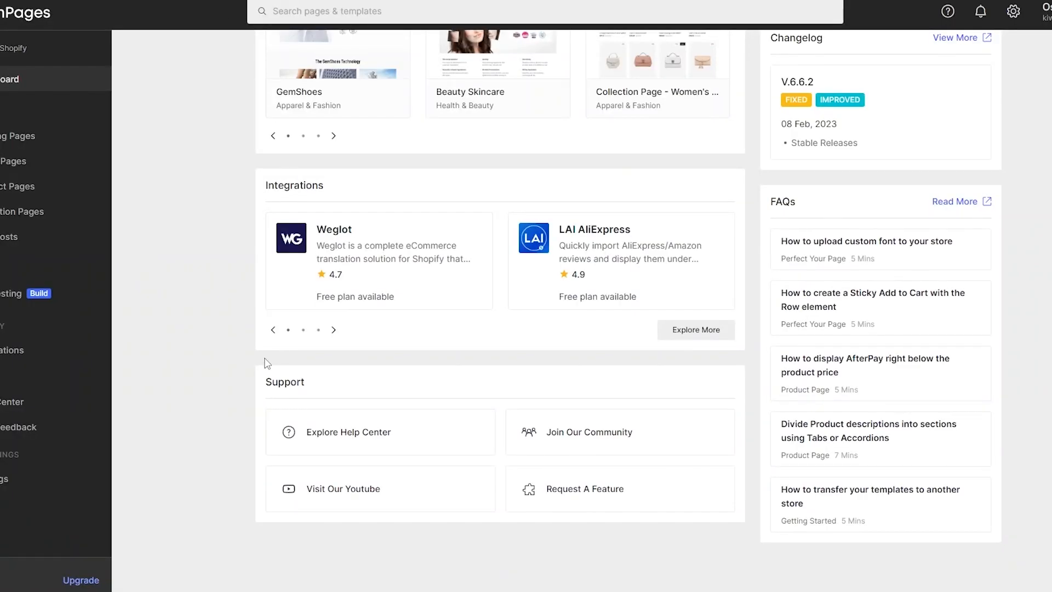
scroll(263, 364, up, 4)
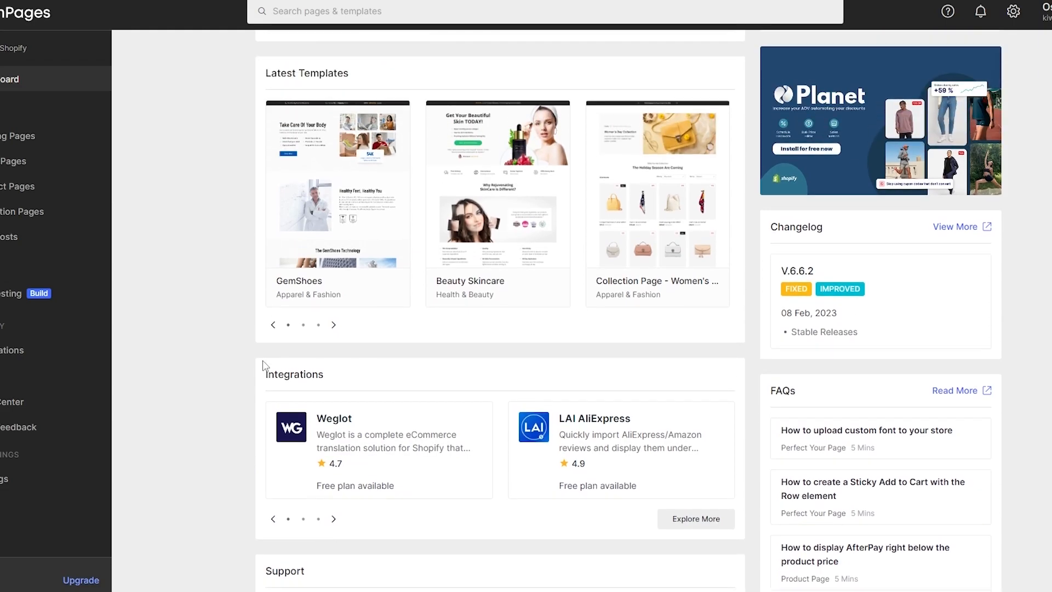
scroll(263, 364, up, 5)
scroll(263, 364, down, 3)
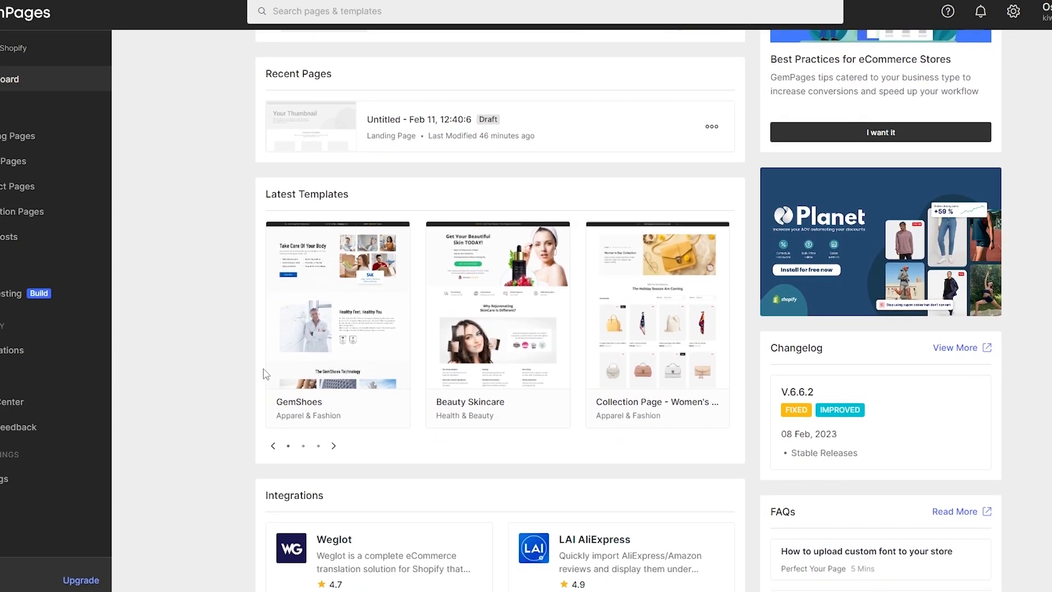
mouse_move(567, 308)
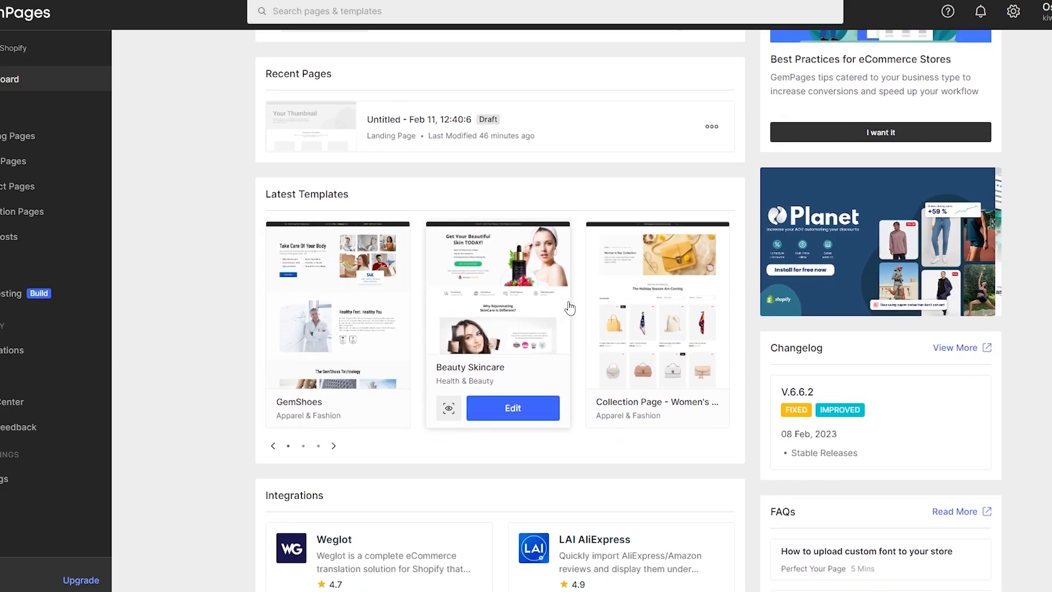
scroll(388, 304, up, 3)
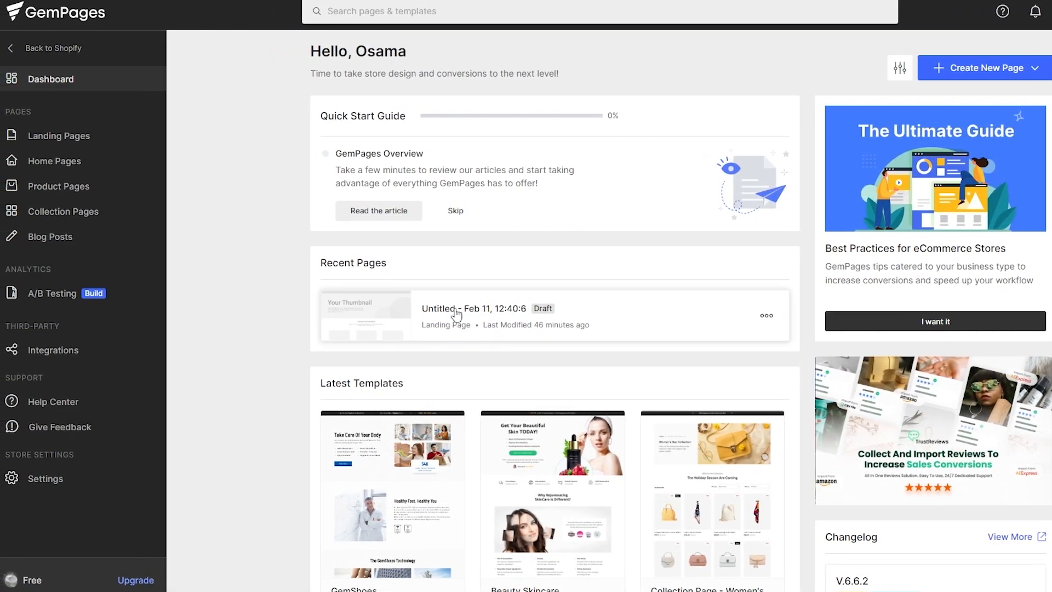
- Create a new home page template and open the template library for it
click(68, 172)
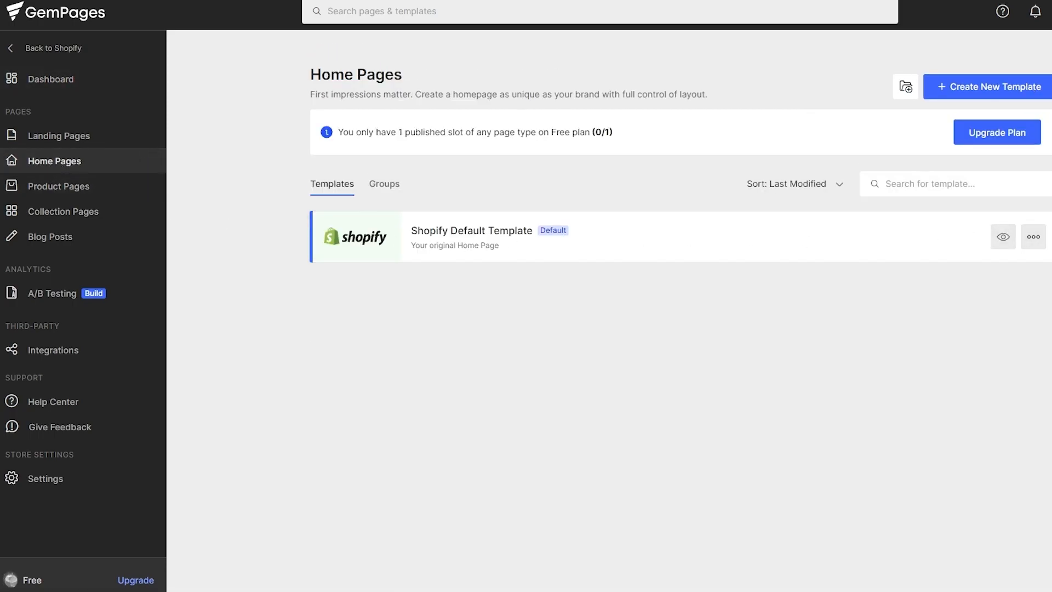
click(994, 91)
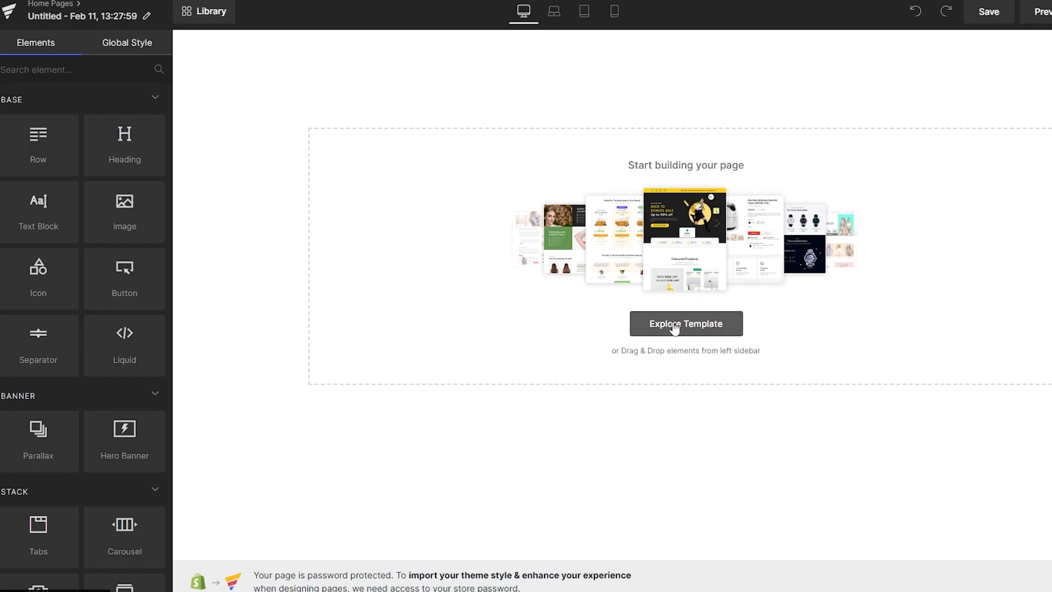
click(673, 327)
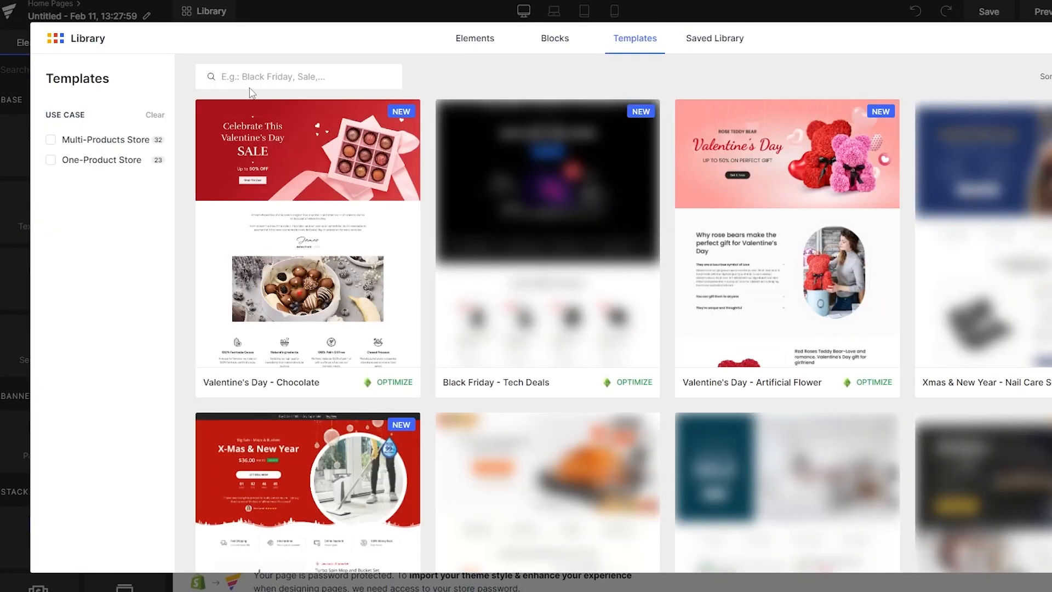
- Filter the library to One-Product Store templates and add the POD Product Page template to the home page
click(259, 77)
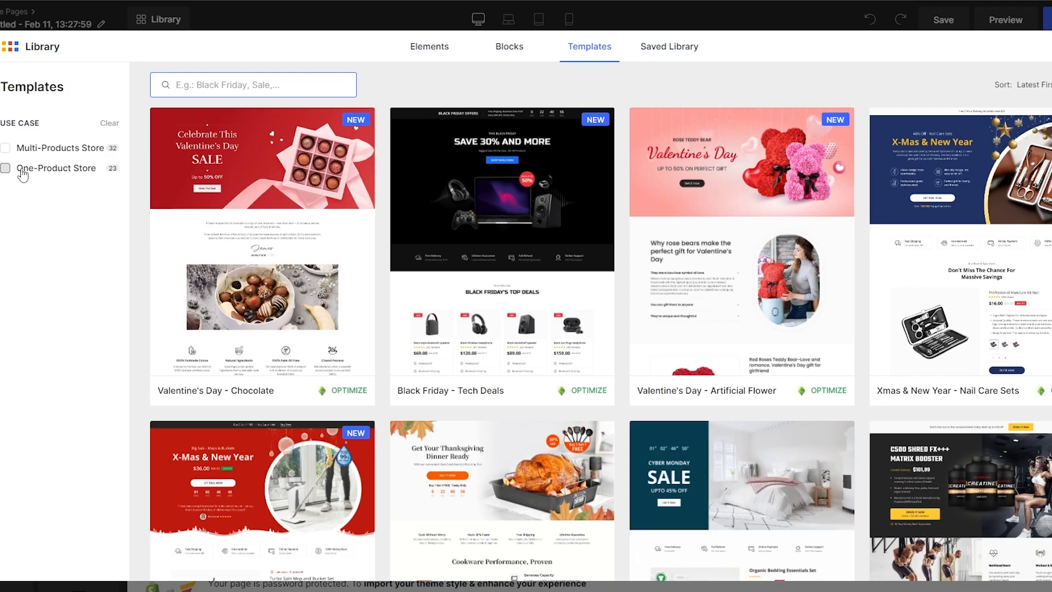
click(21, 170)
scroll(621, 217, down, 1)
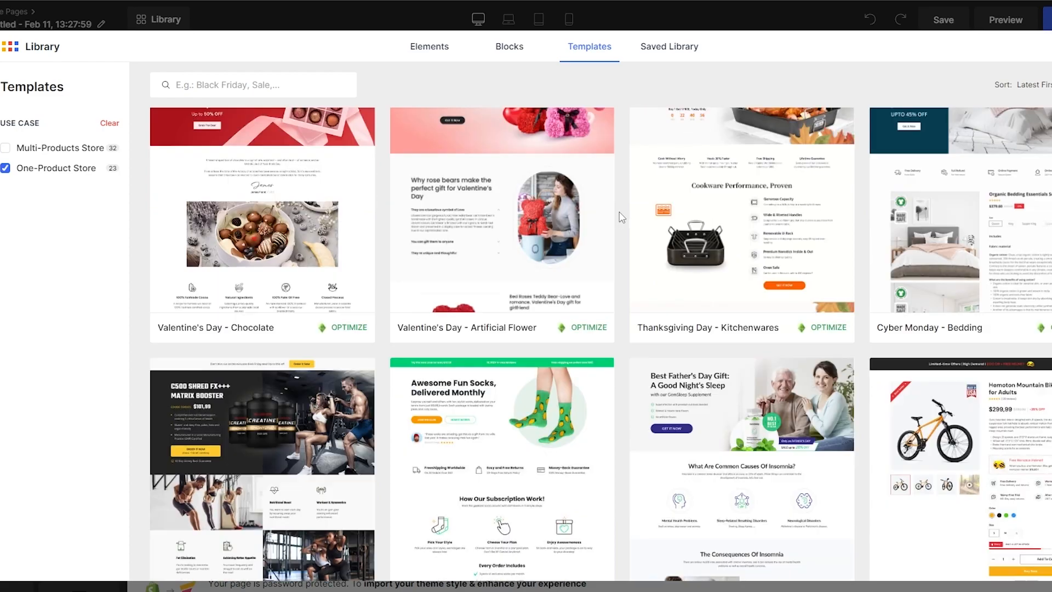
scroll(622, 217, down, 7)
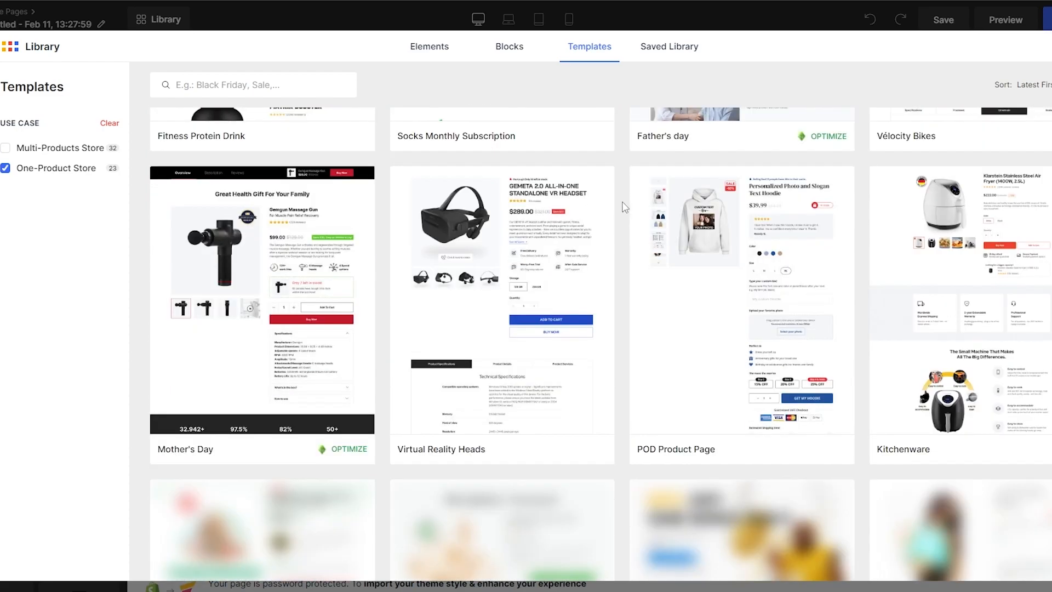
mouse_move(630, 202)
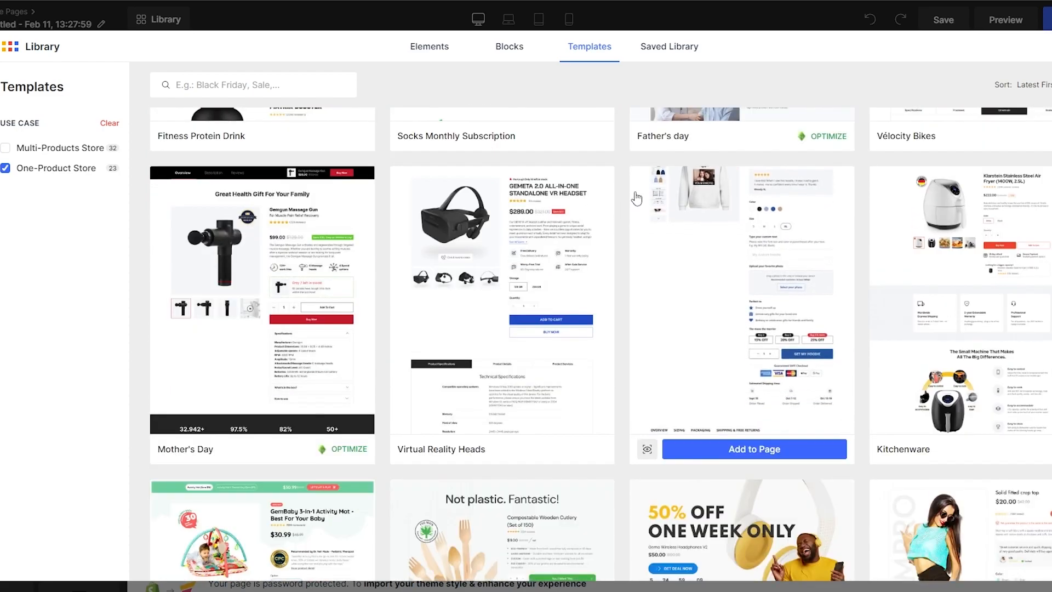
scroll(635, 198, down, 13)
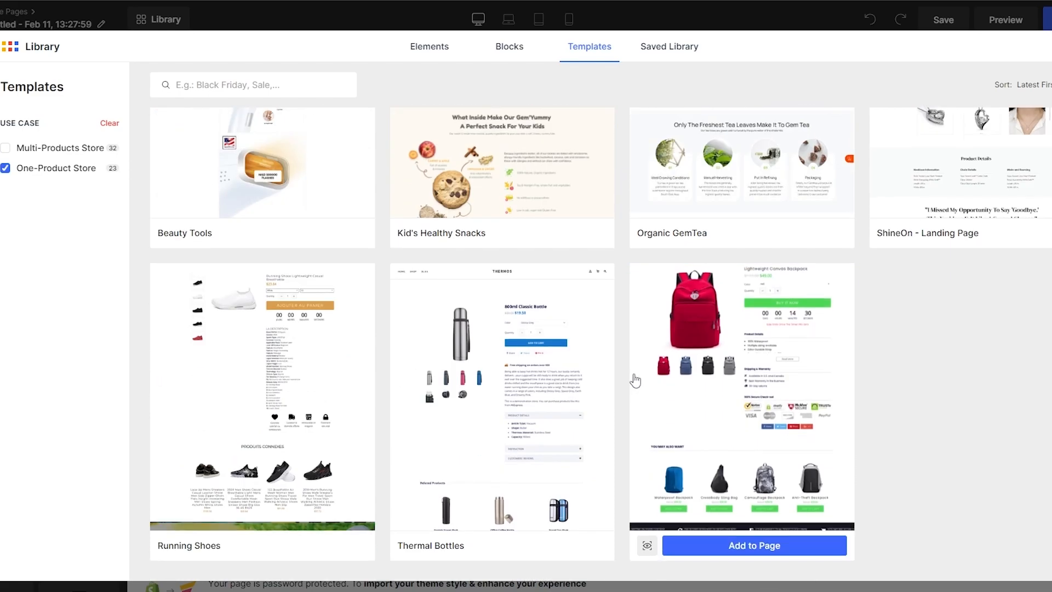
scroll(635, 380, up, 13)
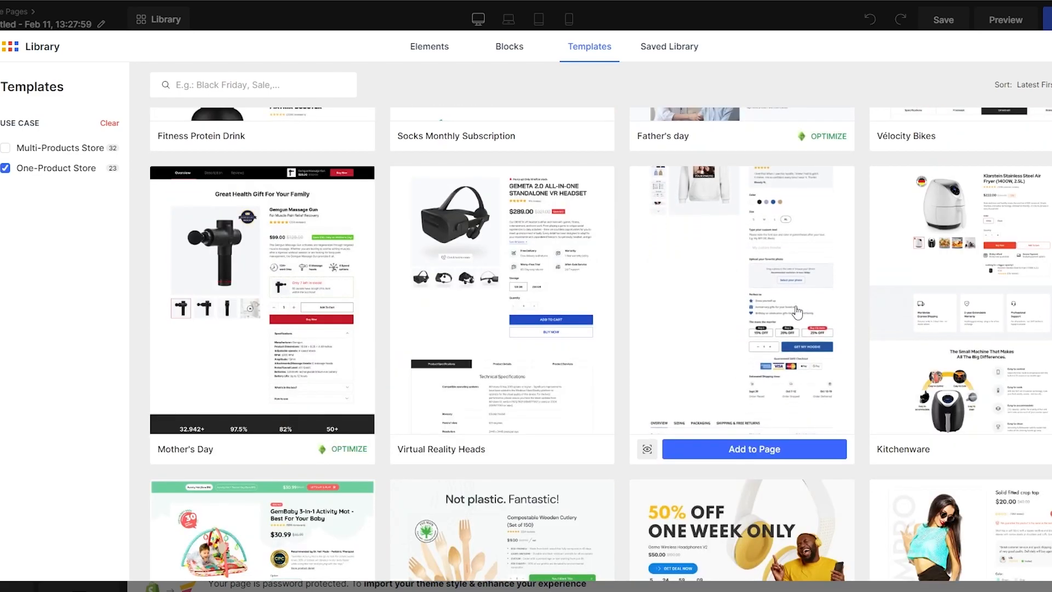
click(756, 453)
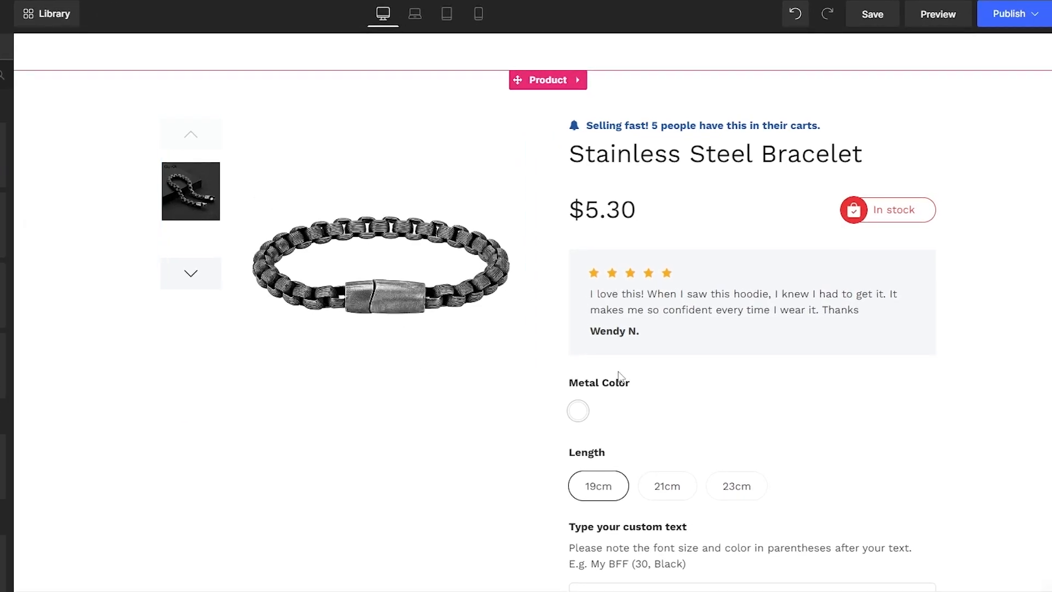
- Look through the inserted product page and leave the editor without saving the changes
scroll(854, 473, down, 20)
scroll(846, 471, down, 5)
scroll(838, 468, up, 20)
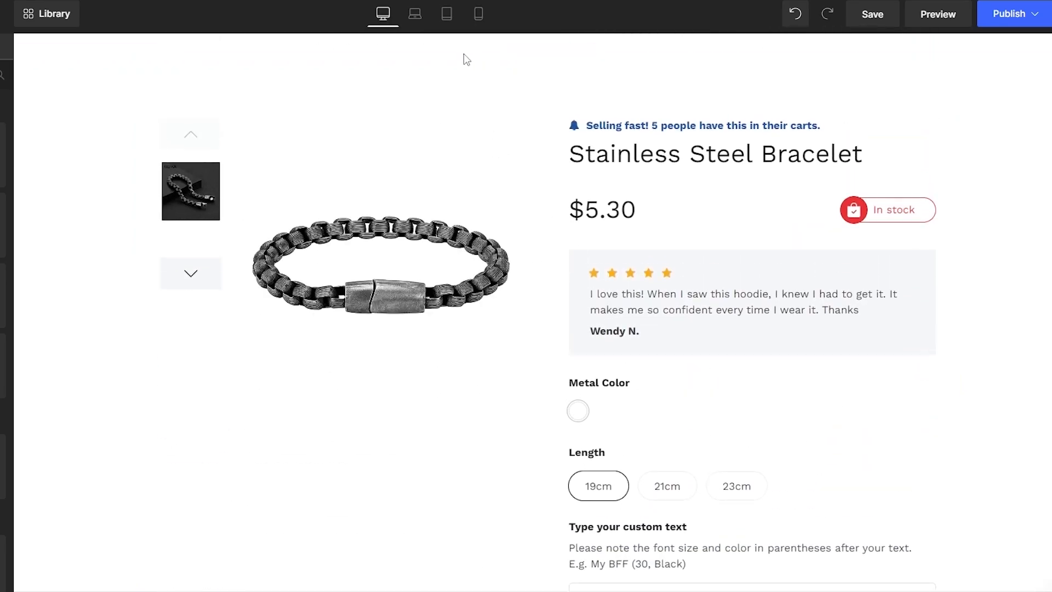
click(160, 251)
key(alt+Left)
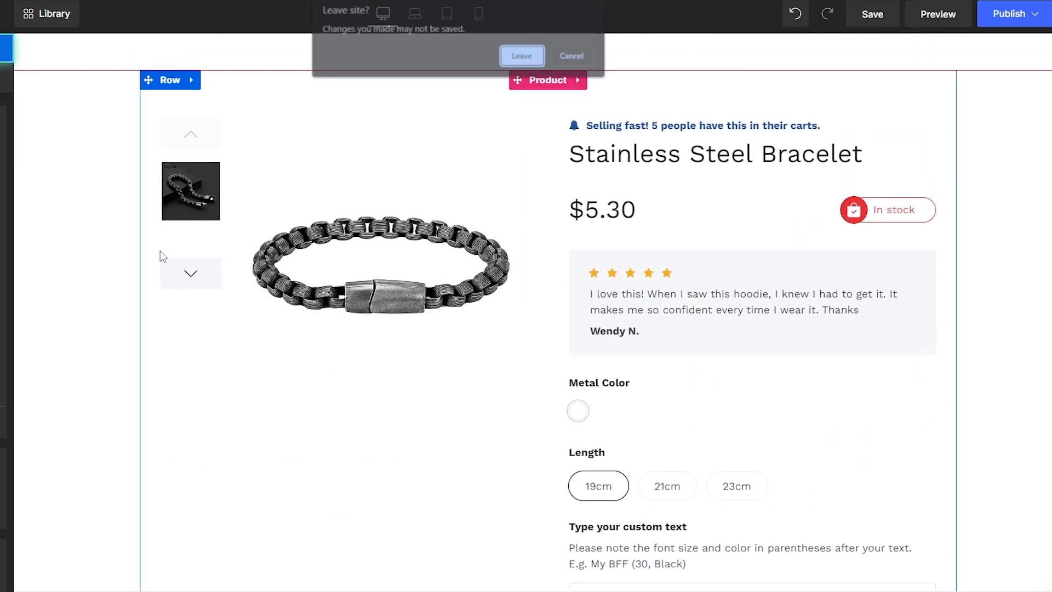
click(522, 56)
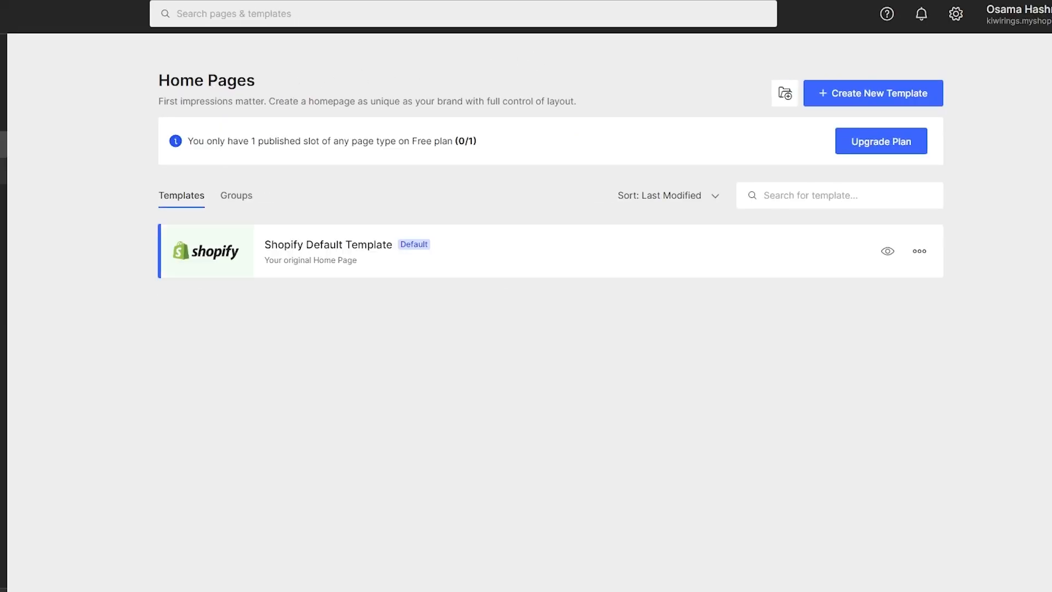
- Delete the draft landing page "Untitled - Feb 11, 12:40:6", entering "confirm" to approve the deletion
click(4, 144)
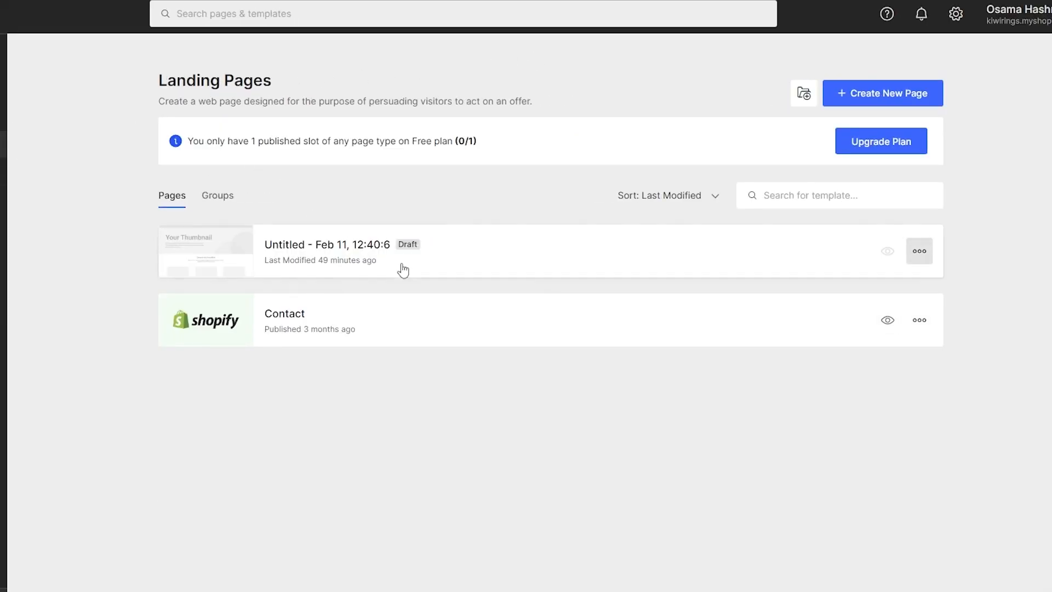
click(924, 257)
click(872, 529)
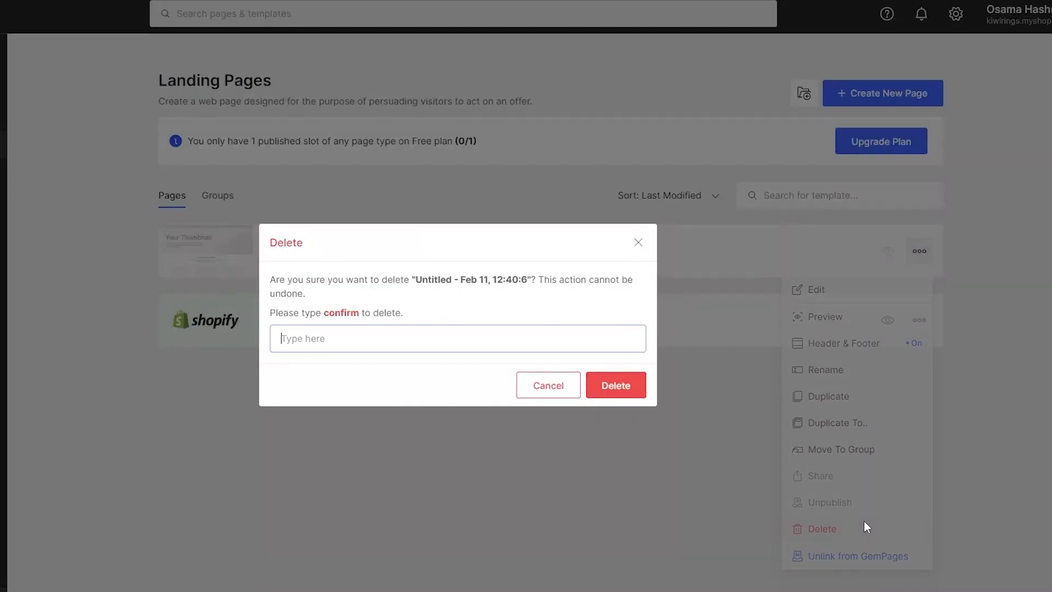
click(607, 396)
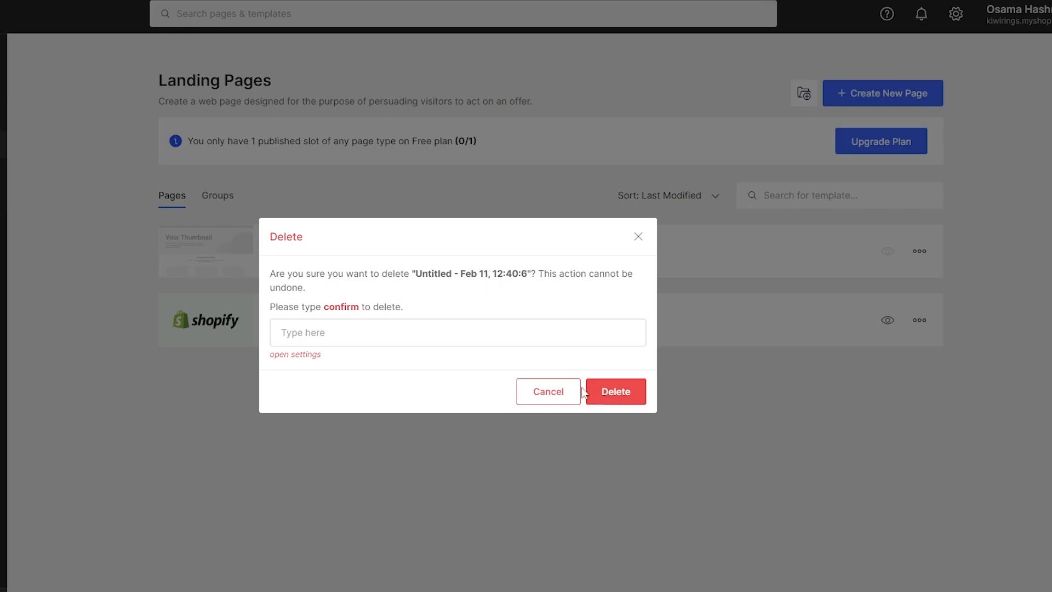
click(526, 327)
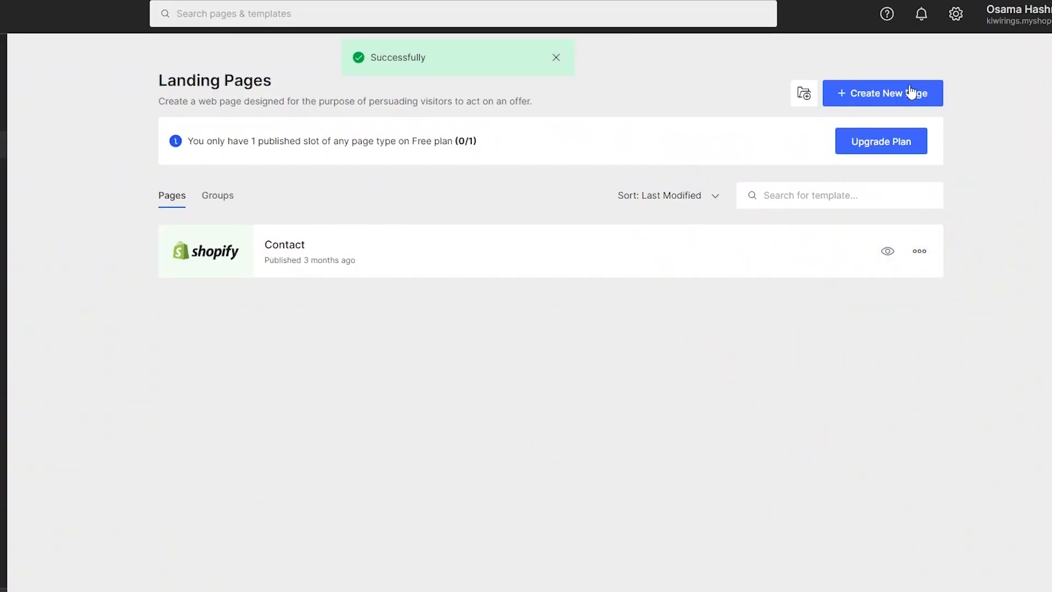
- Create a new landing page from the watch template headed "Designed to the pinnacle of precision" and look through its sections
click(911, 92)
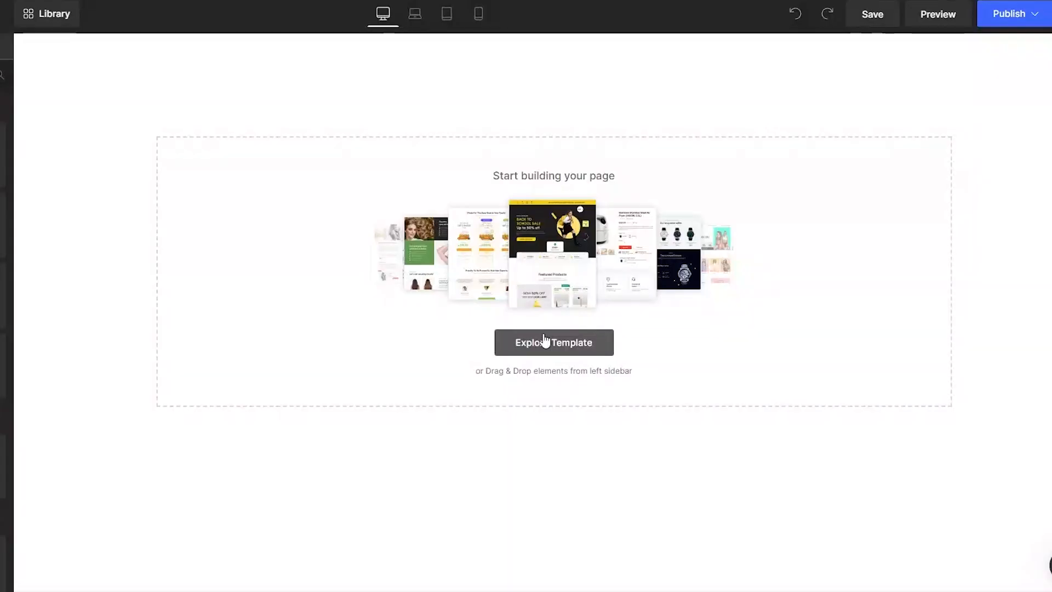
click(546, 342)
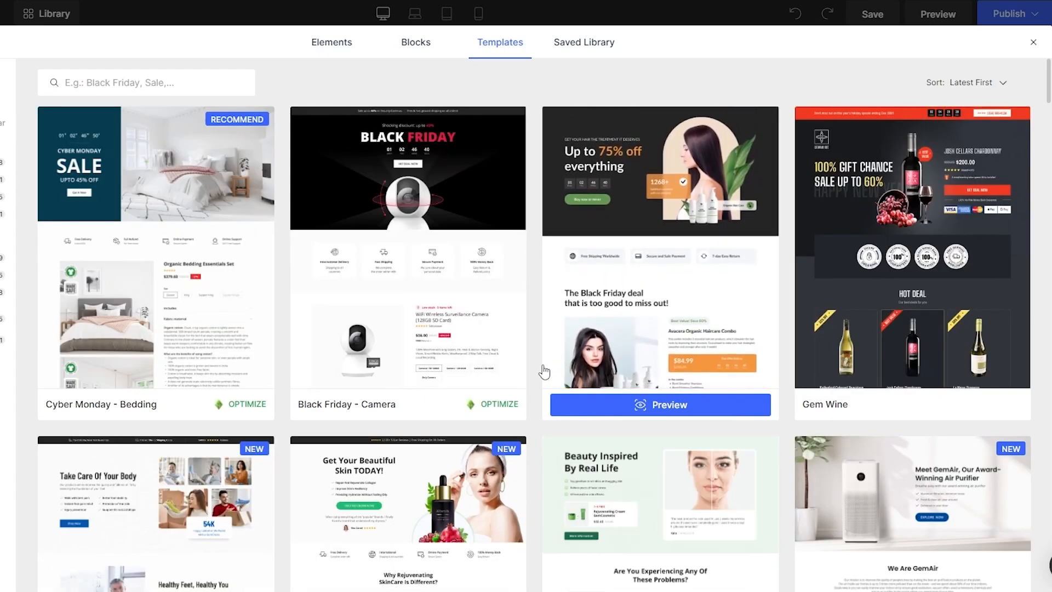
scroll(542, 372, down, 5)
scroll(491, 356, down, 5)
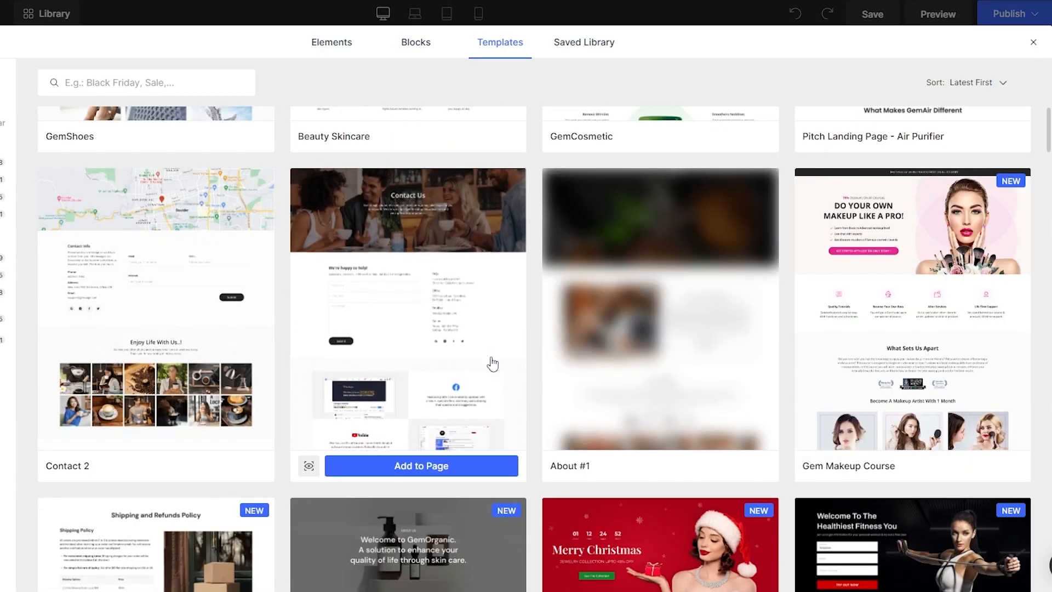
scroll(492, 363, up, 1)
scroll(492, 363, down, 5)
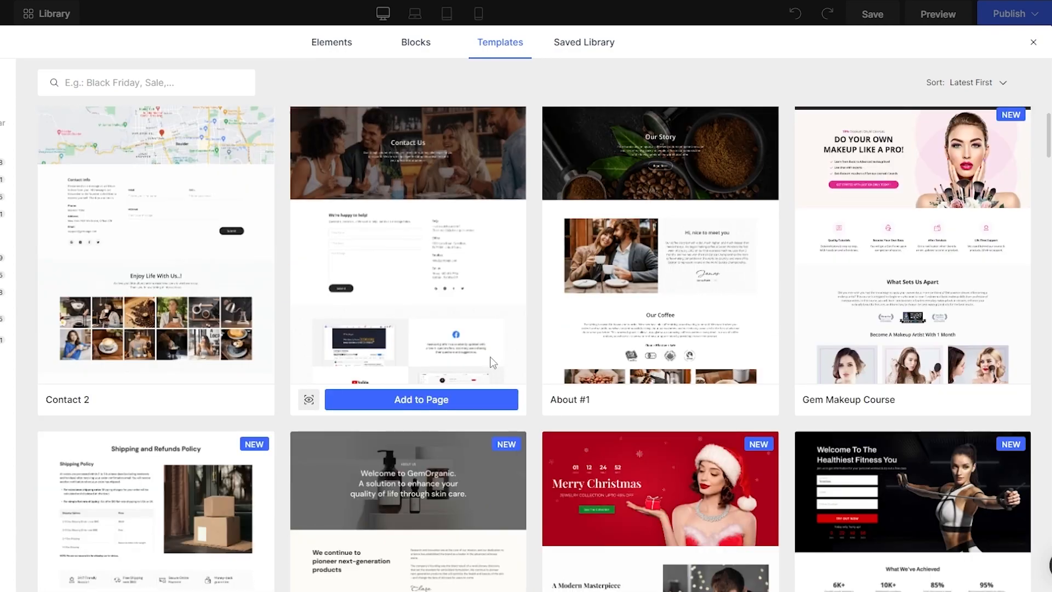
scroll(492, 364, down, 15)
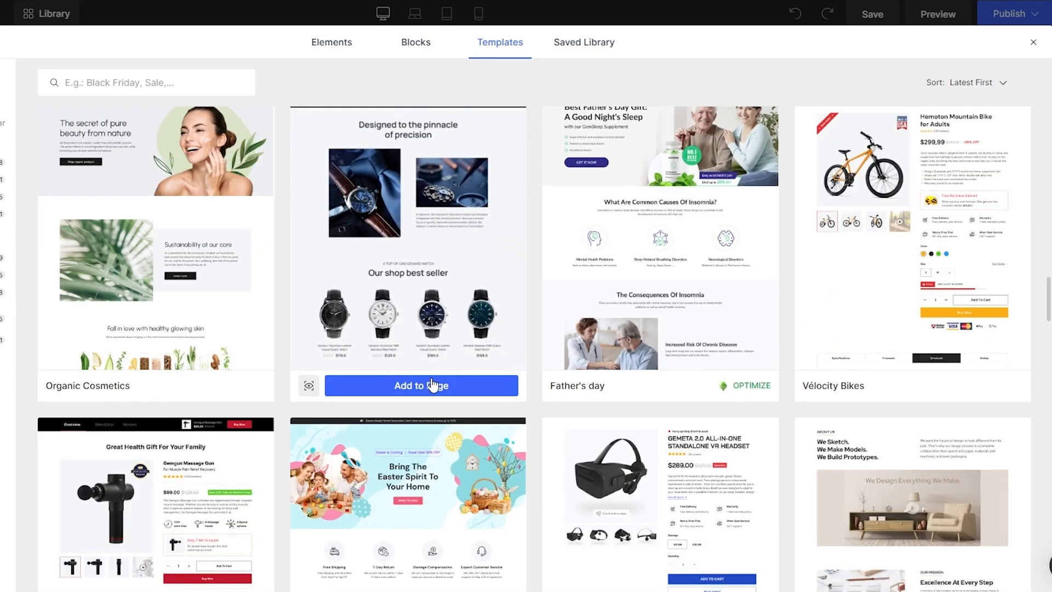
click(432, 385)
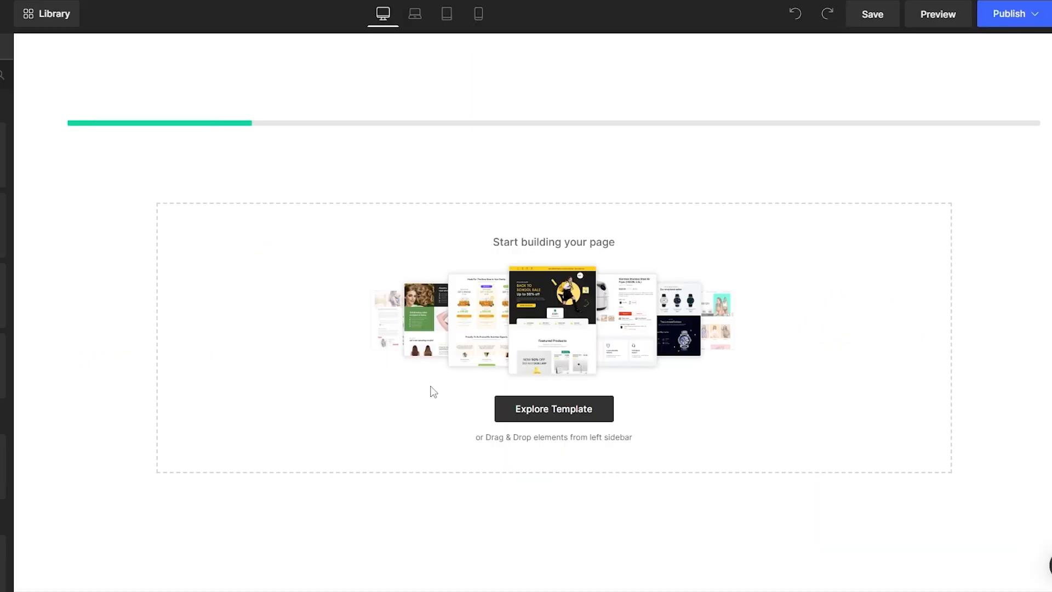
scroll(429, 378, down, 5)
scroll(430, 376, up, 5)
scroll(430, 377, down, 5)
scroll(430, 376, up, 5)
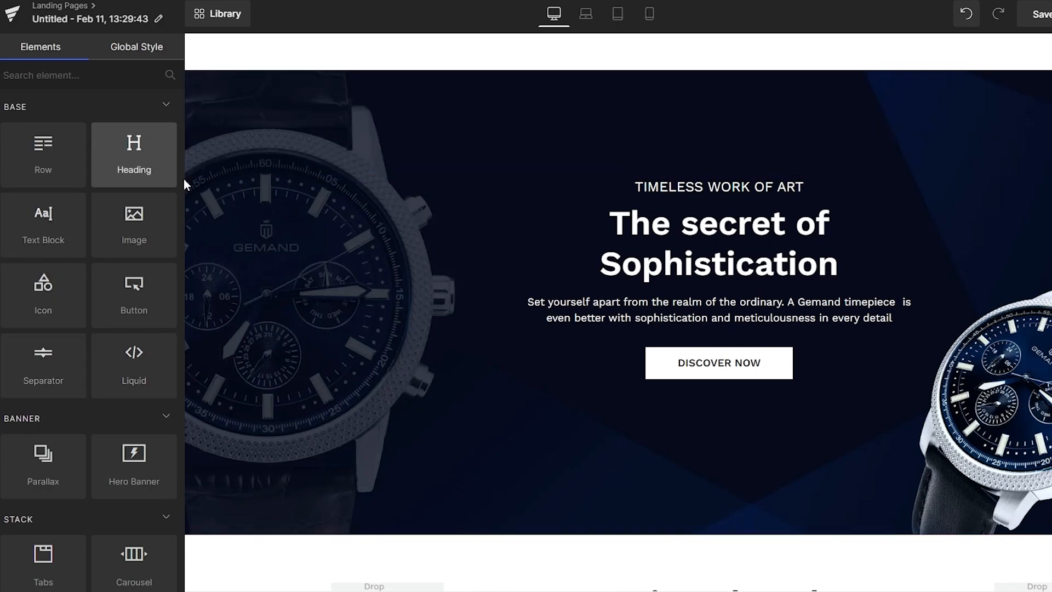
- Add a row above the hero banner and give it a layout of four equal columns
scroll(76, 408, down, 5)
scroll(75, 336, up, 5)
drag(43, 149, 361, 57)
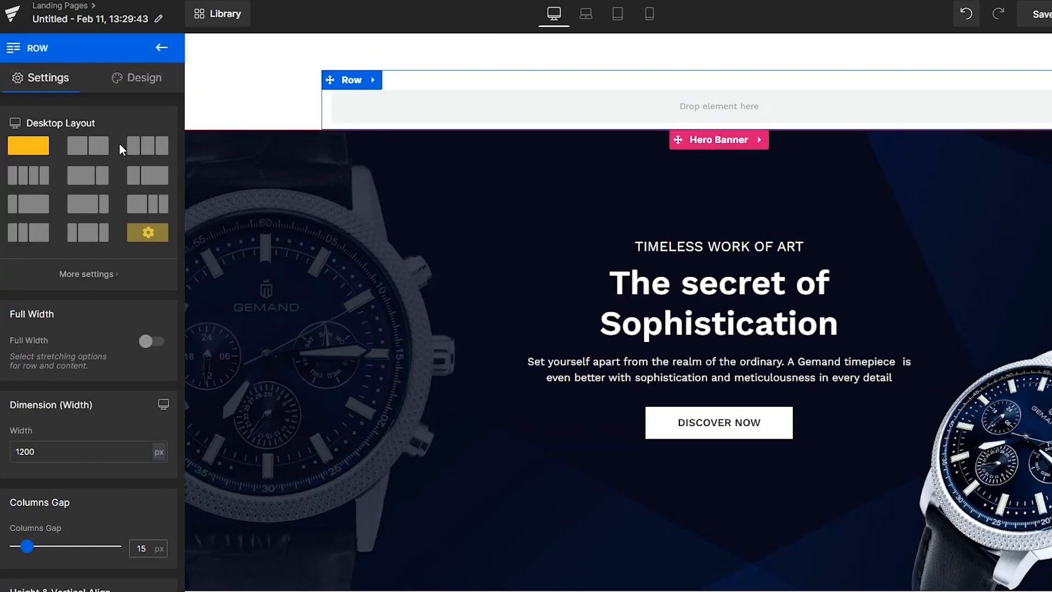
click(38, 182)
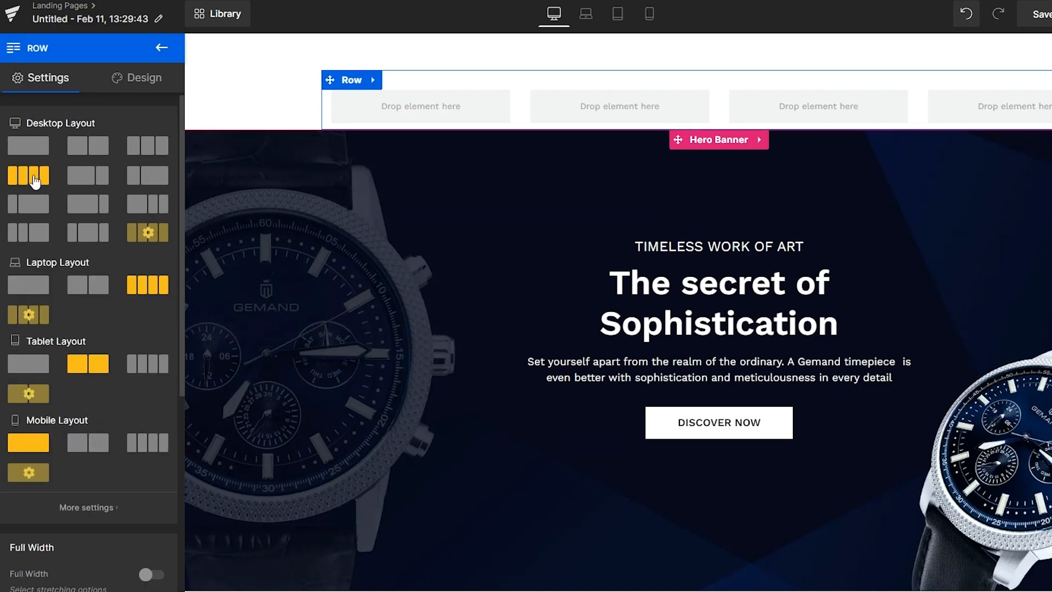
scroll(89, 416, down, 6)
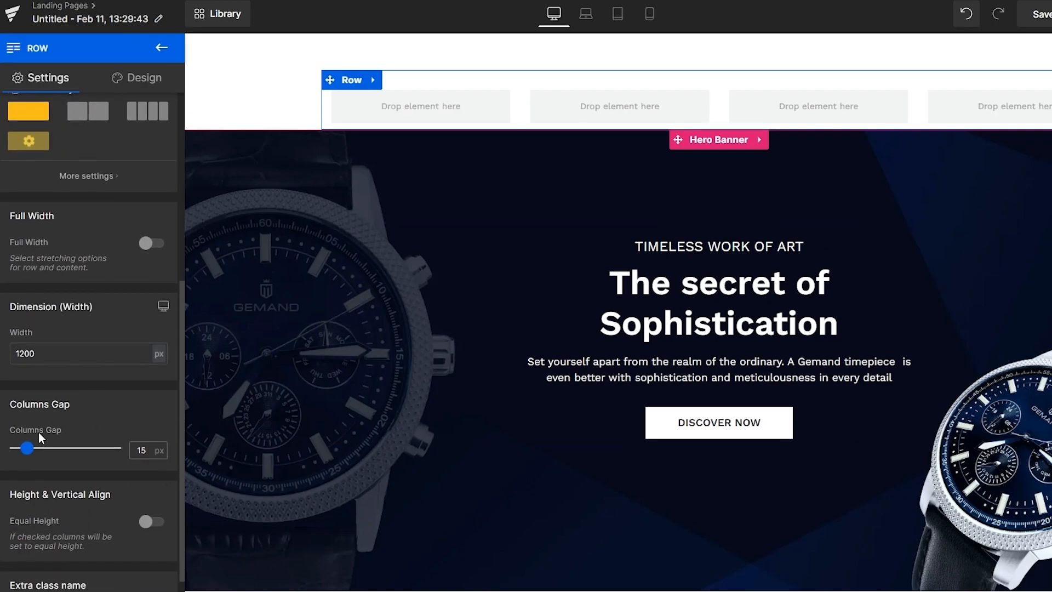
scroll(82, 273, up, 6)
- Examine the new row's border and spacing design options
click(135, 81)
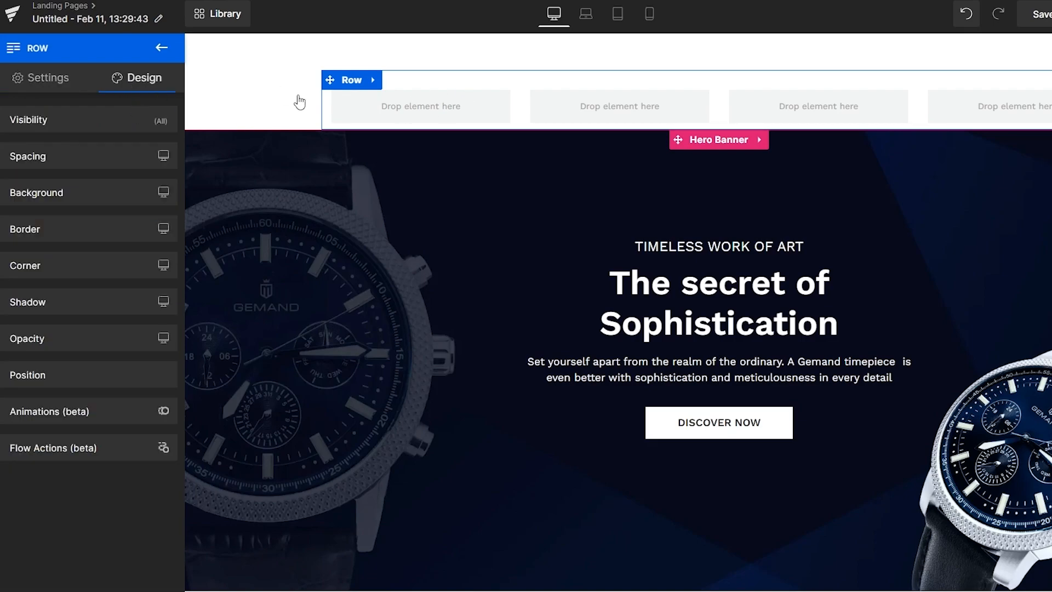
click(112, 234)
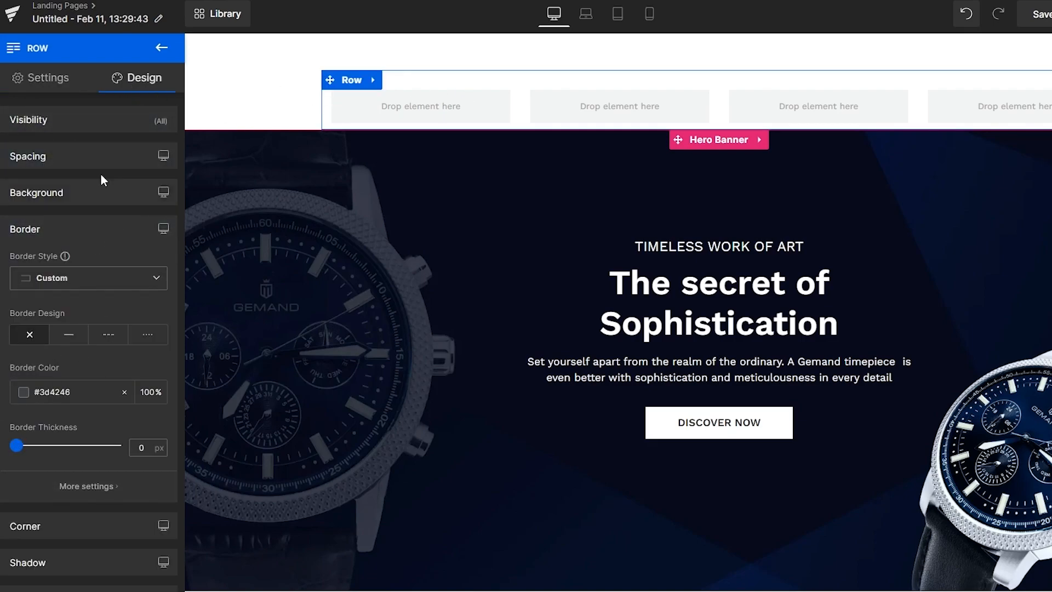
click(94, 231)
click(89, 160)
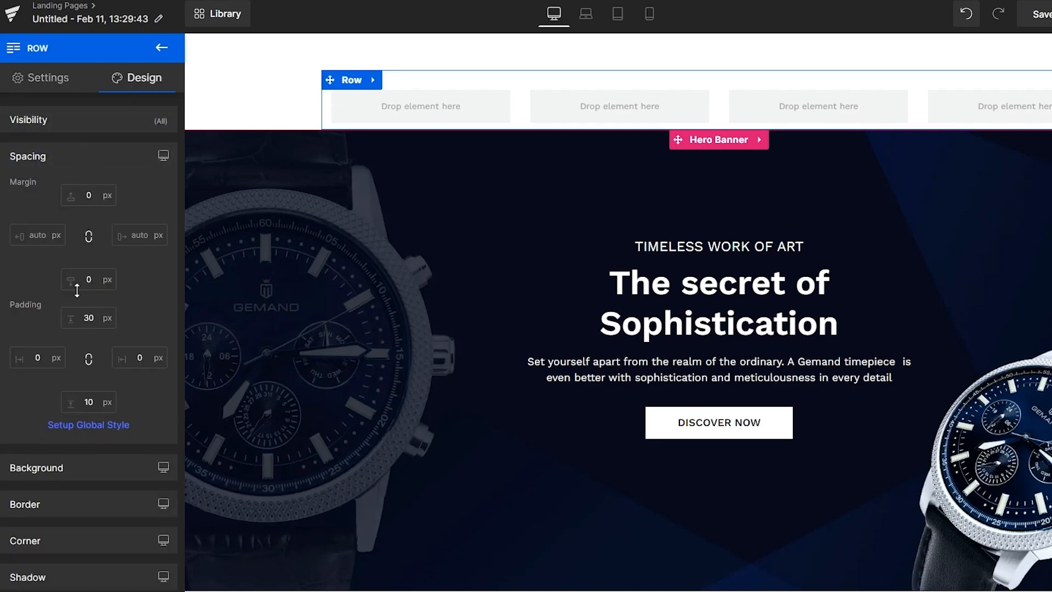
scroll(66, 413, down, 3)
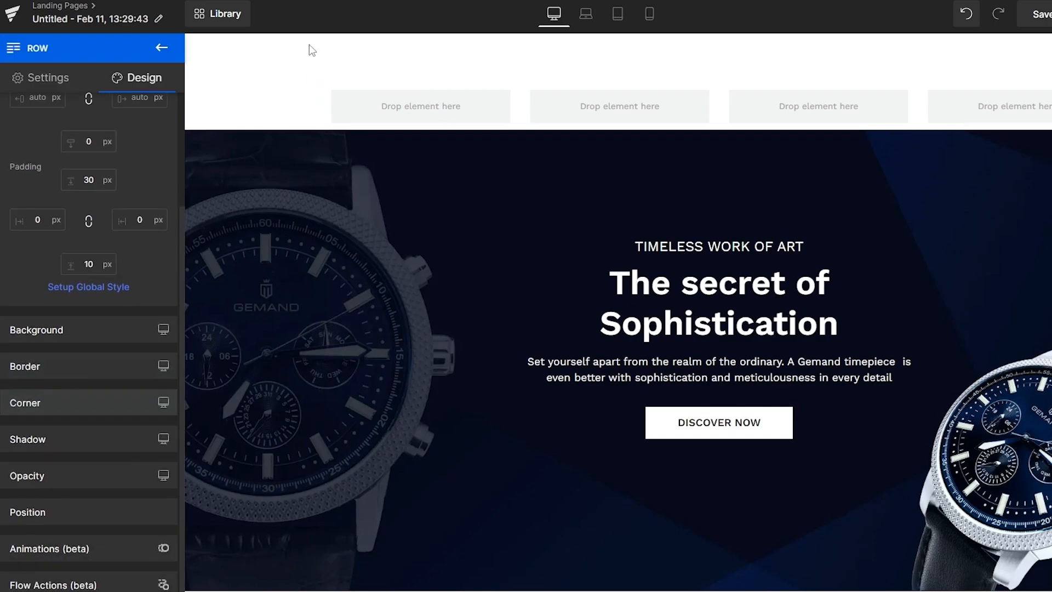
- Stretch the four-column row to full width
click(29, 76)
scroll(67, 327, down, 5)
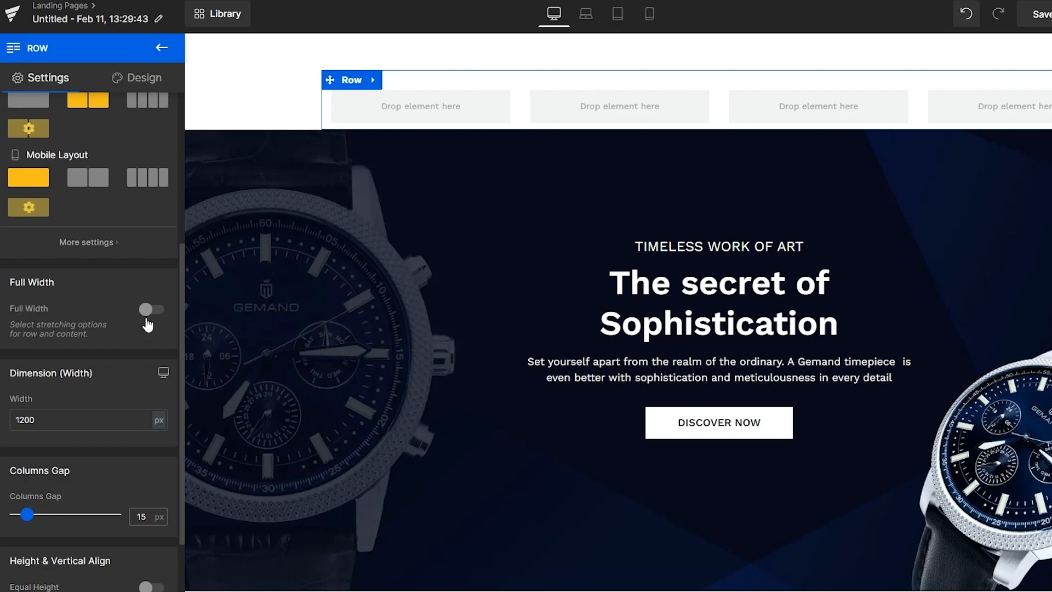
click(149, 310)
scroll(106, 344, up, 5)
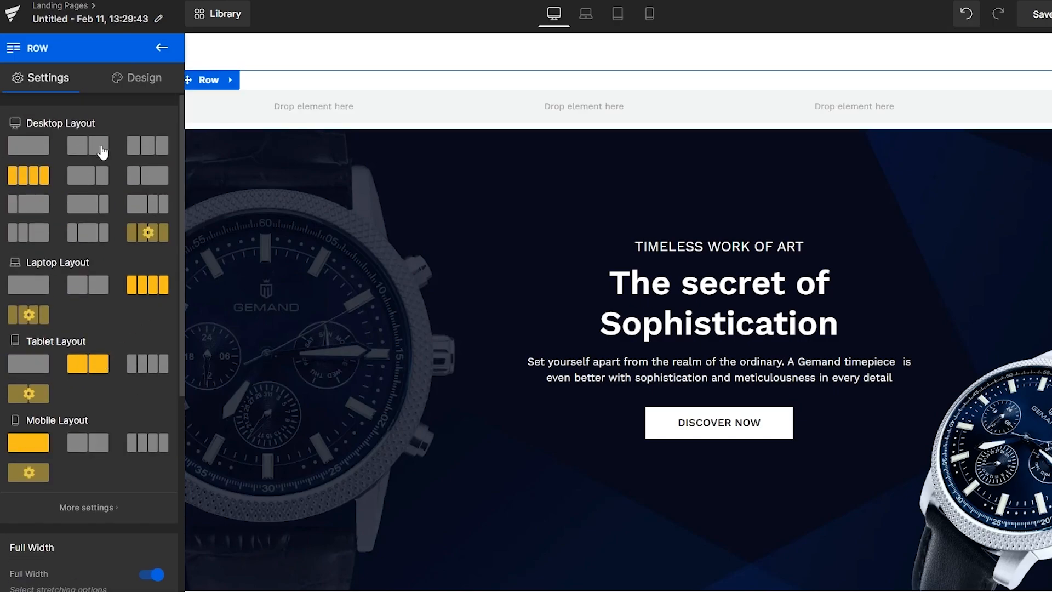
- Set the row's left and right padding to 15 px each
click(140, 86)
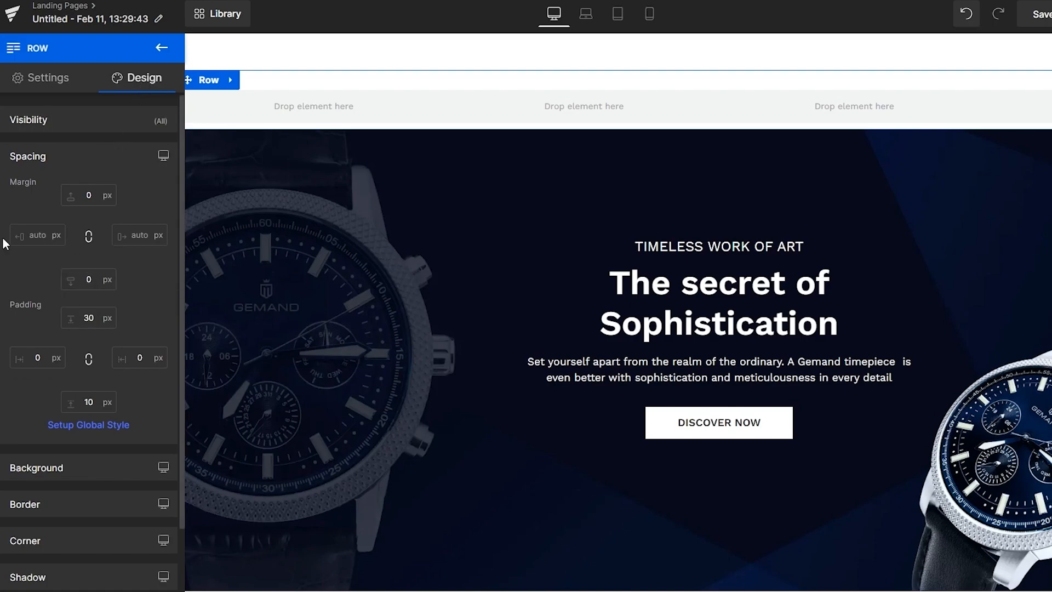
scroll(30, 296, down, 3)
click(39, 224)
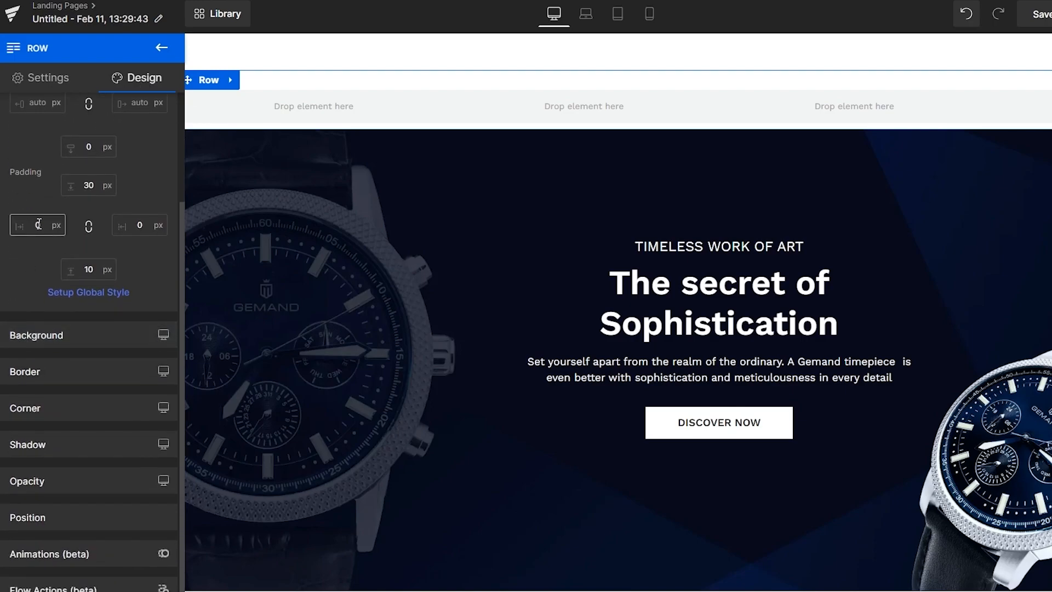
text(15)
click(141, 220)
text(15)
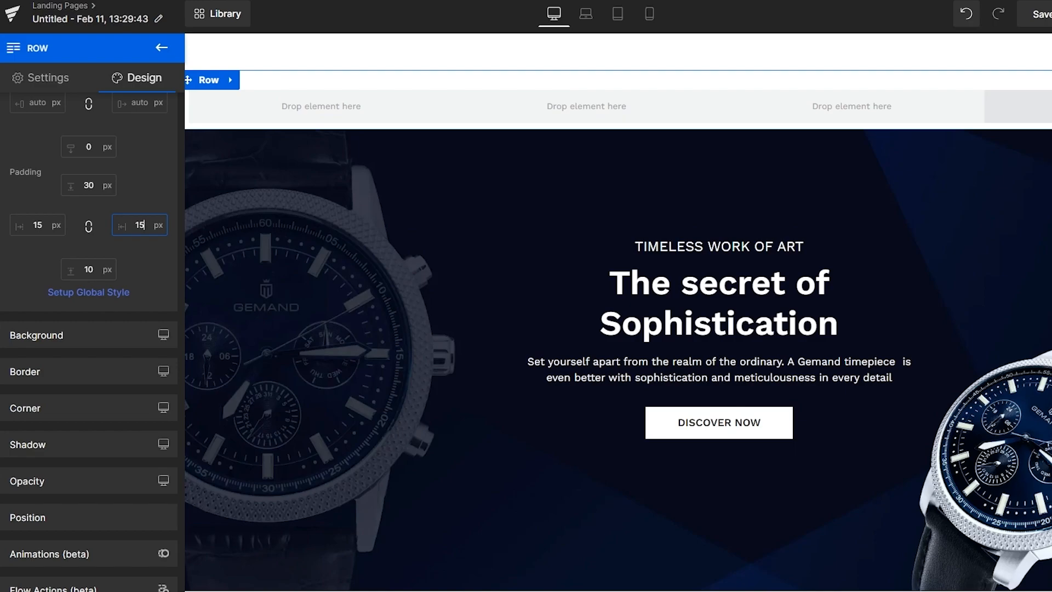
click(163, 47)
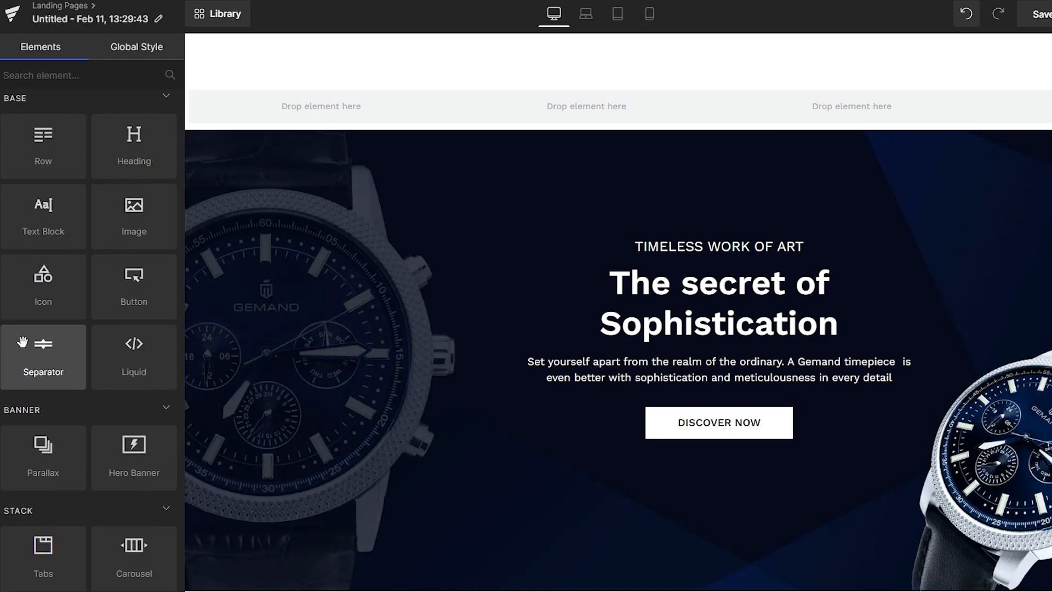
- Look through the available elements and add an Icon element to the row's fourth column
scroll(63, 417, down, 4)
scroll(64, 418, down, 9)
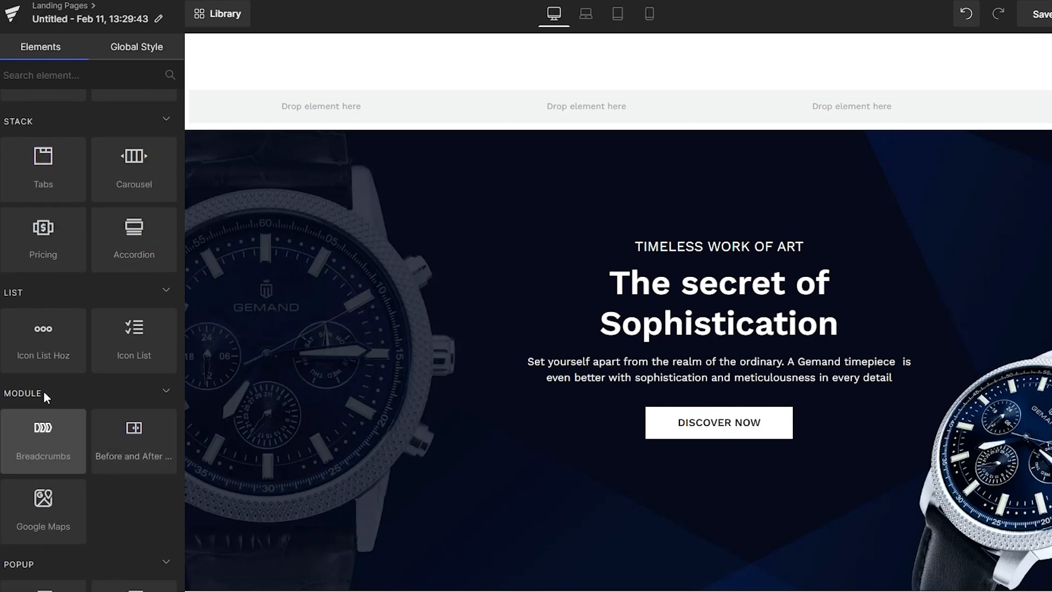
scroll(93, 401, down, 6)
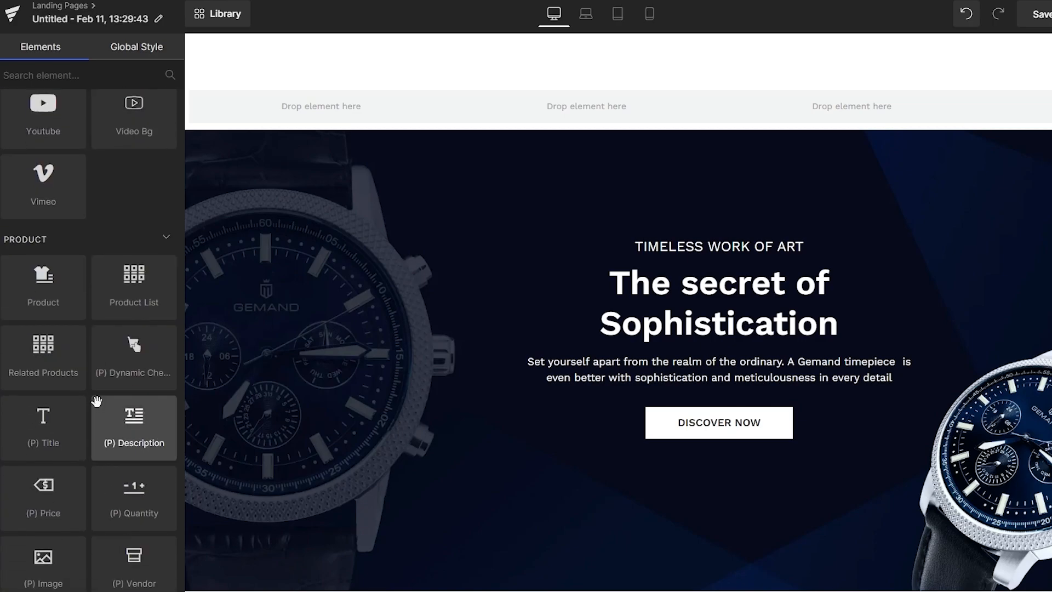
mouse_move(45, 282)
mouse_down()
mouse_move(97, 284)
mouse_move(787, 100)
mouse_move(827, 103)
mouse_move(329, 202)
mouse_move(44, 293)
mouse_up()
scroll(86, 342, down, 4)
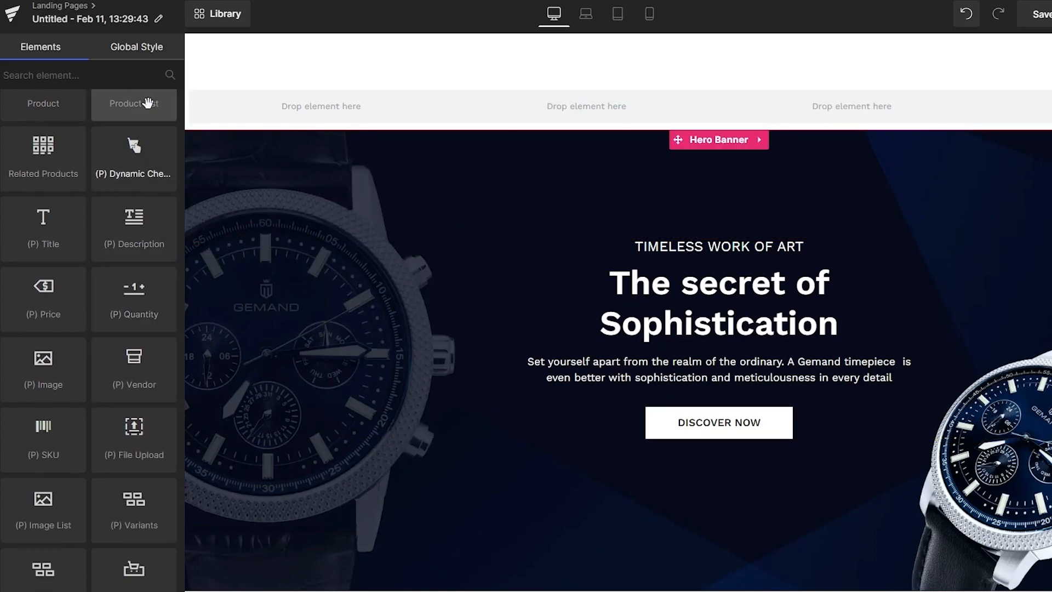
scroll(129, 467, up, 20)
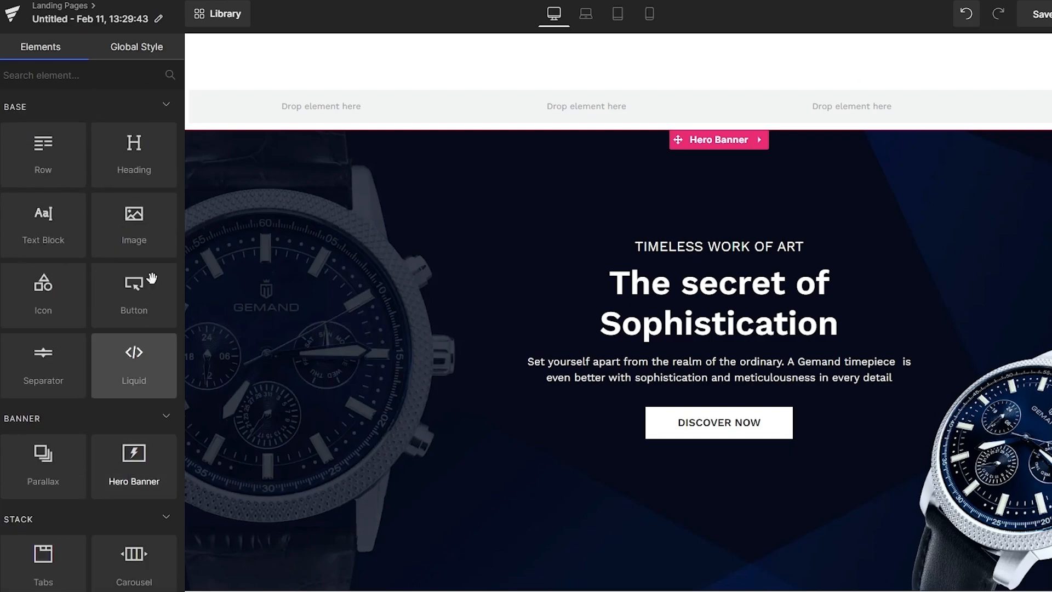
drag(44, 309, 1030, 120)
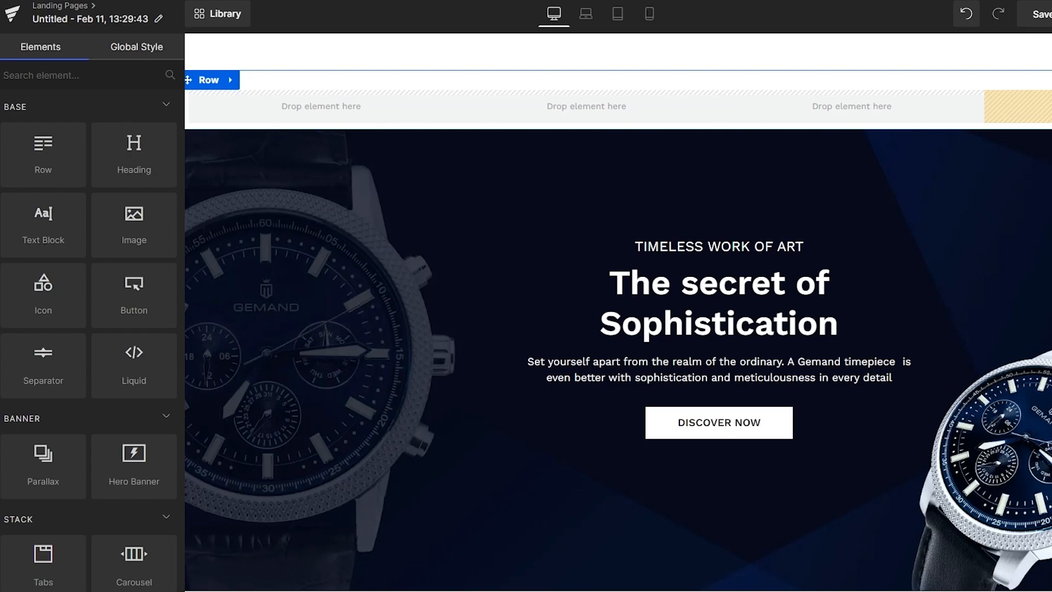
- Look through the icon choices for the fourth column and close the selection without choosing one
click(104, 181)
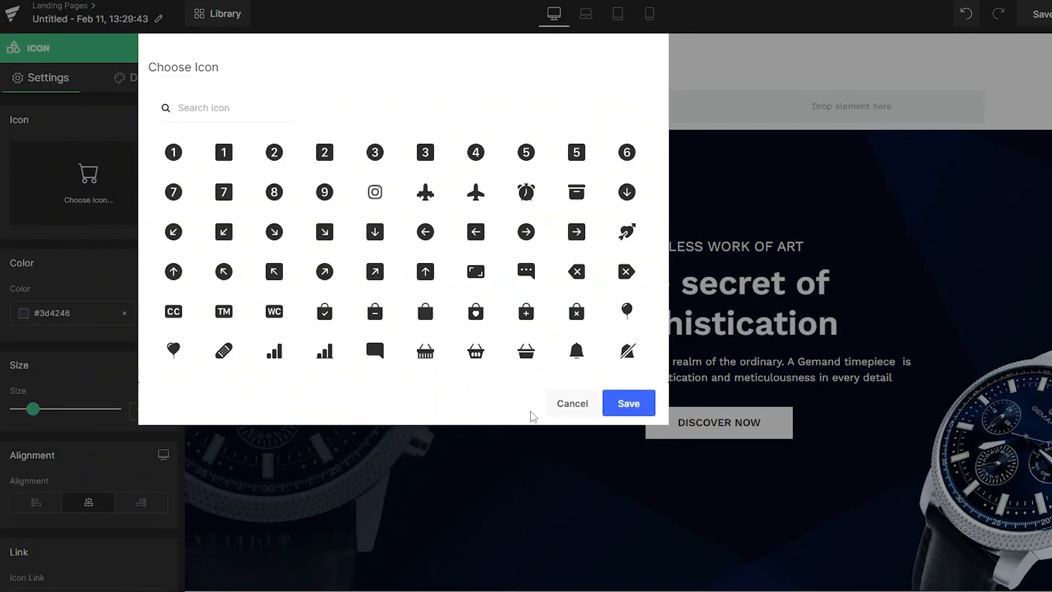
scroll(568, 350, down, 3)
scroll(568, 351, down, 2)
click(571, 403)
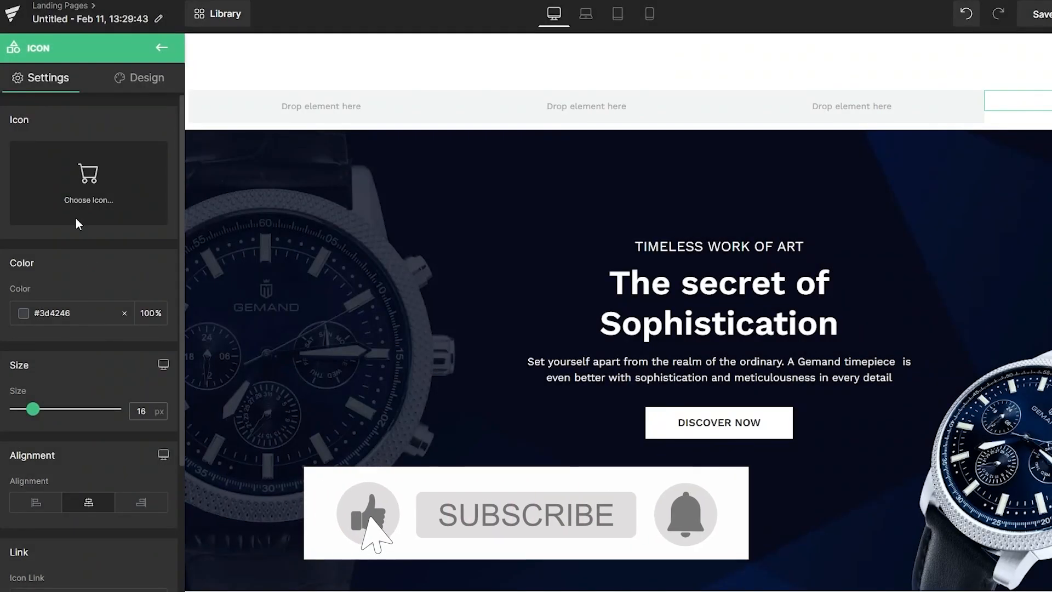
- Add an Icon element to the row's third column and set it to the filled house with a heart, searching the icons for "ho"
click(42, 54)
drag(48, 313, 824, 110)
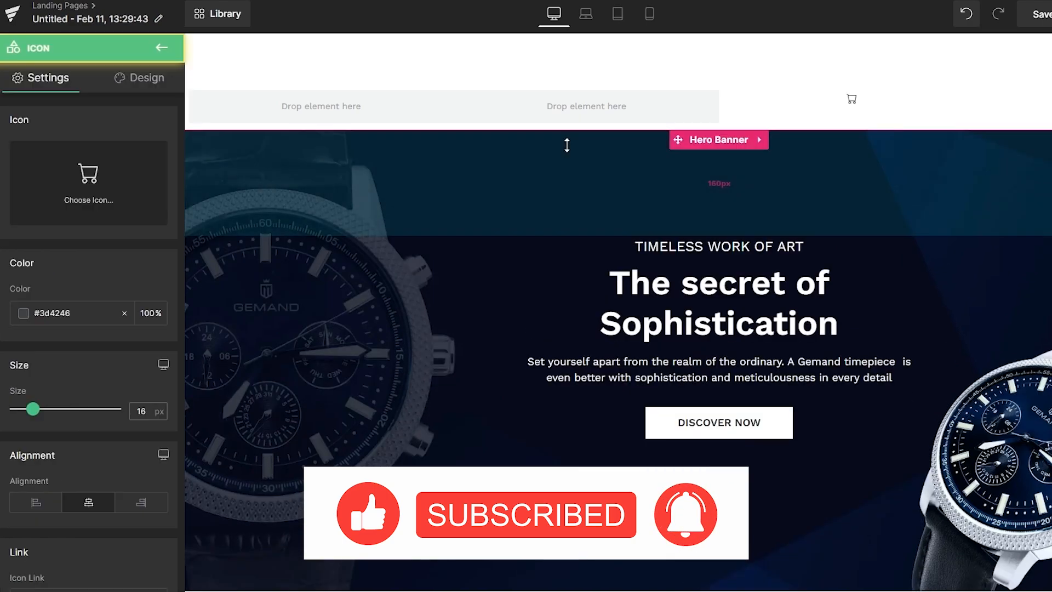
click(113, 205)
click(215, 107)
text(produ)
key(BackSpace)
key(BackSpace)
key(BackSpace)
text(shi)
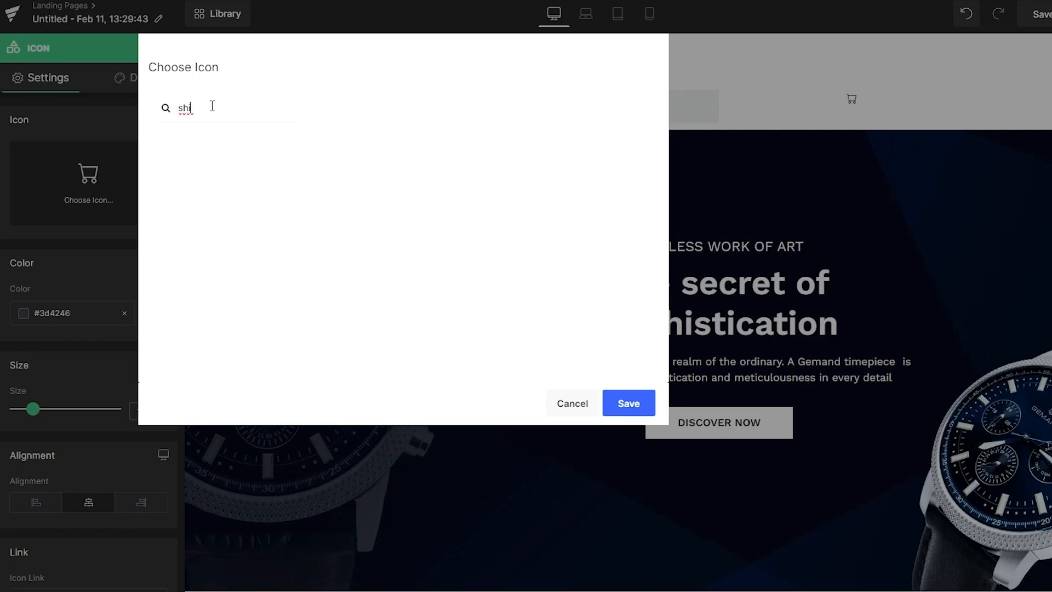
text(rho)
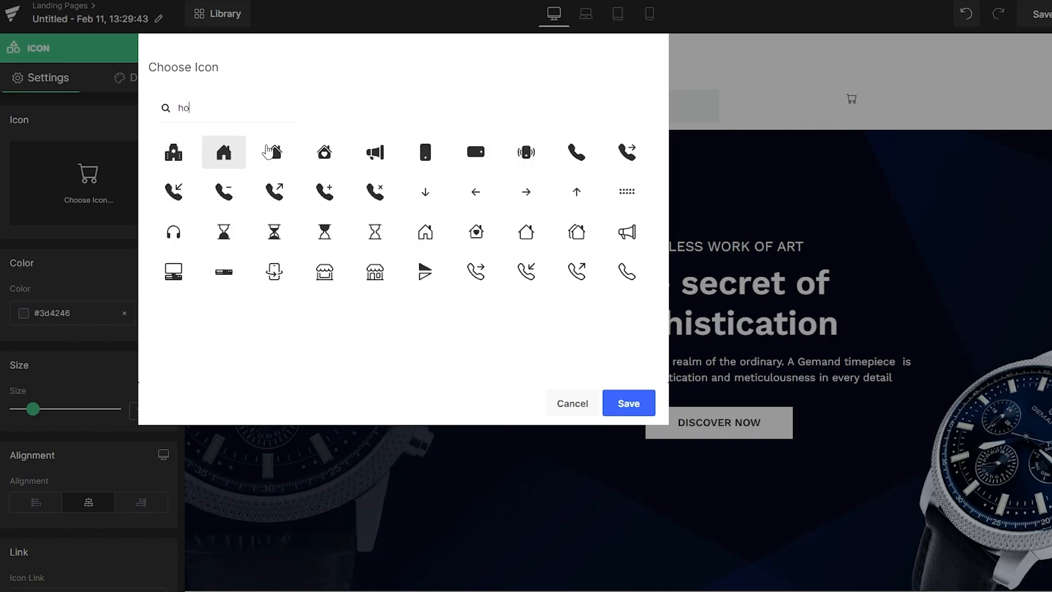
click(324, 152)
click(630, 404)
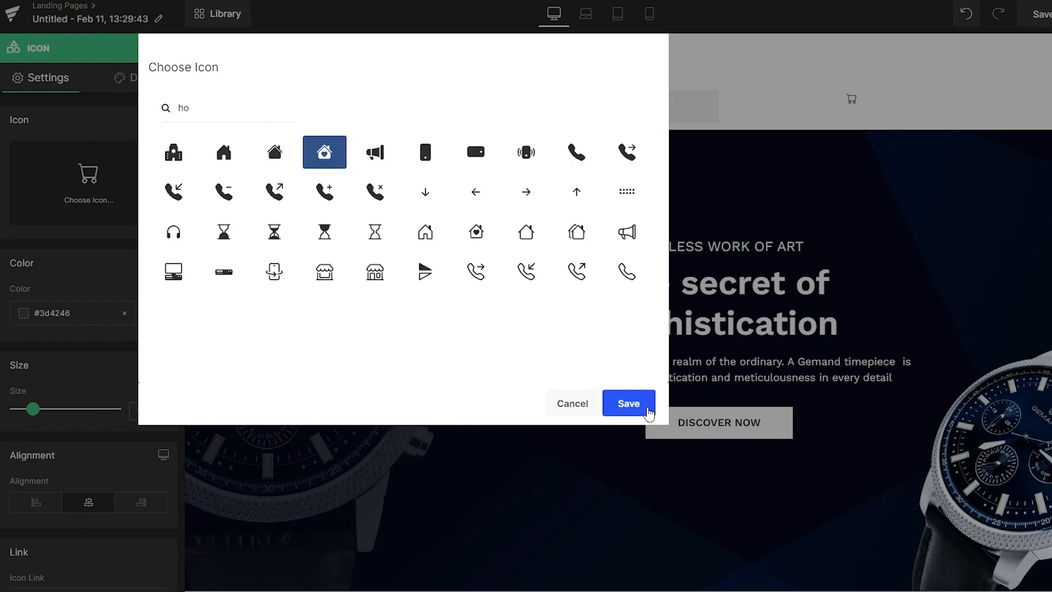
drag(851, 99, 875, 108)
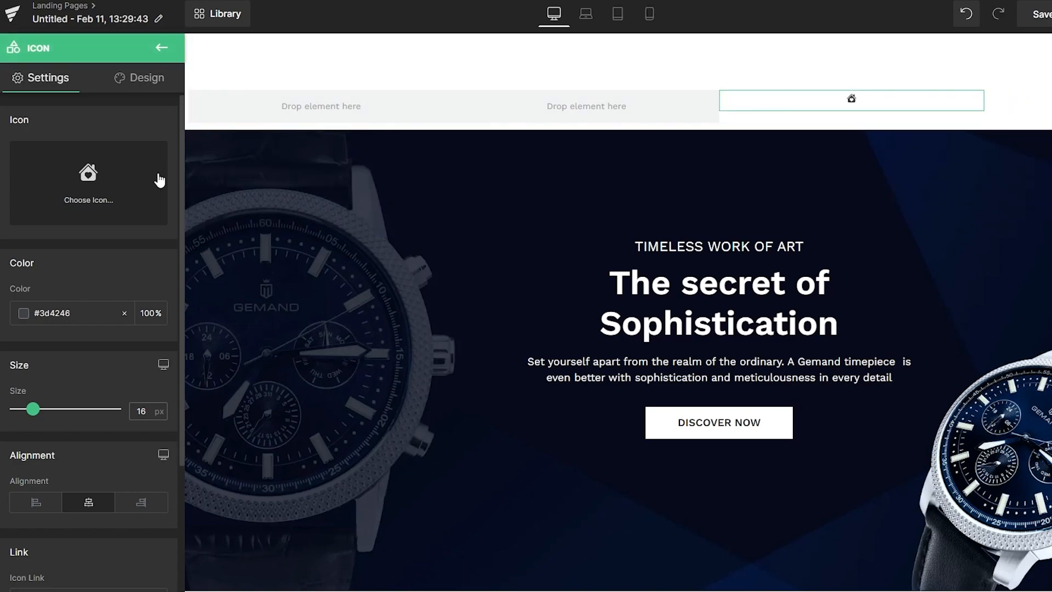
- Look through the list of available elements and the fourth-column icon's size, alignment and link settings
click(161, 48)
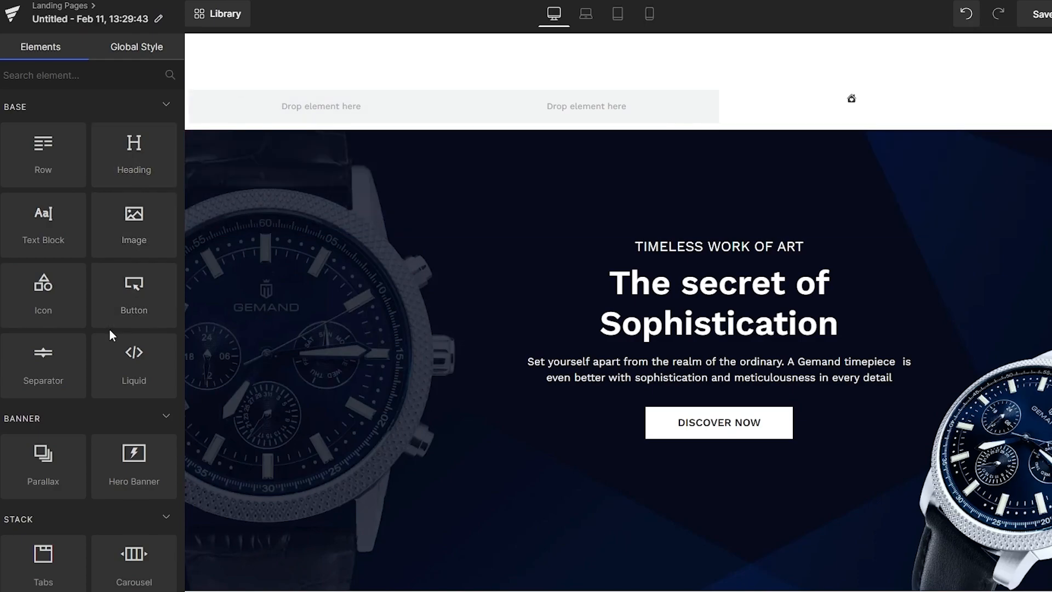
scroll(39, 313, down, 5)
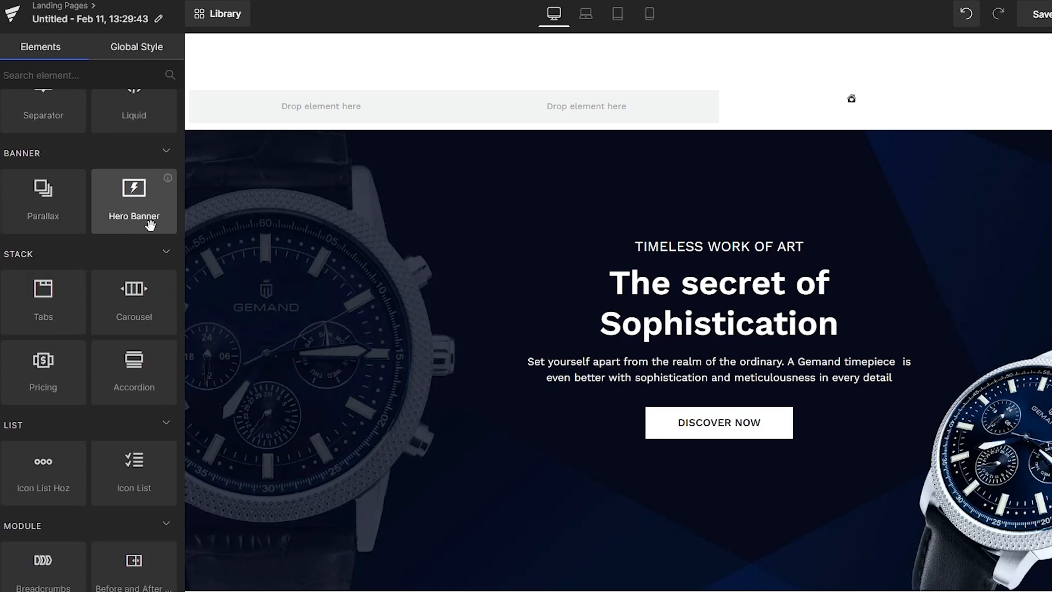
scroll(150, 224, down, 6)
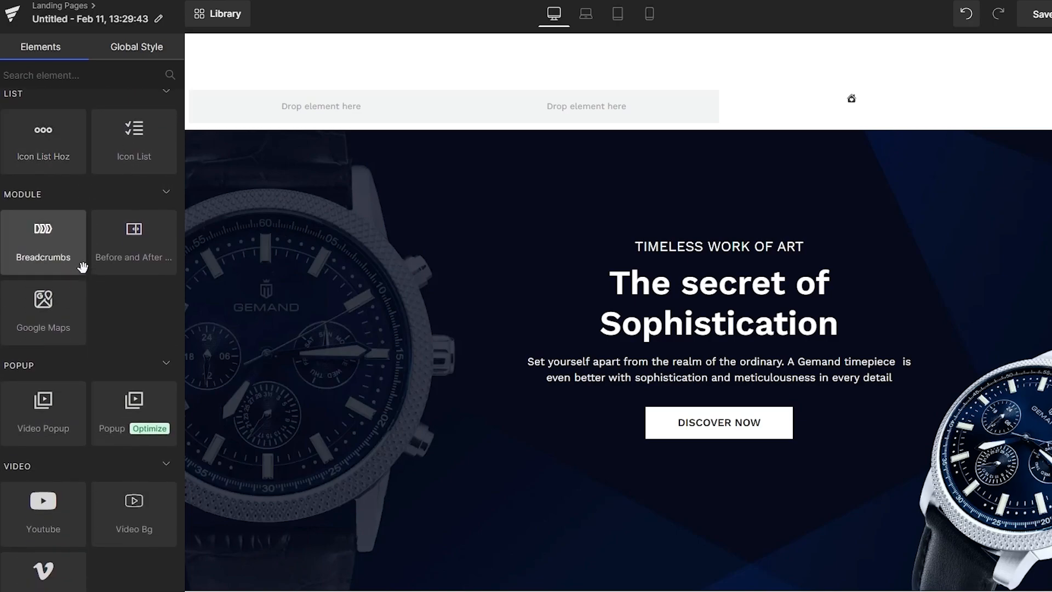
scroll(124, 175, down, 1)
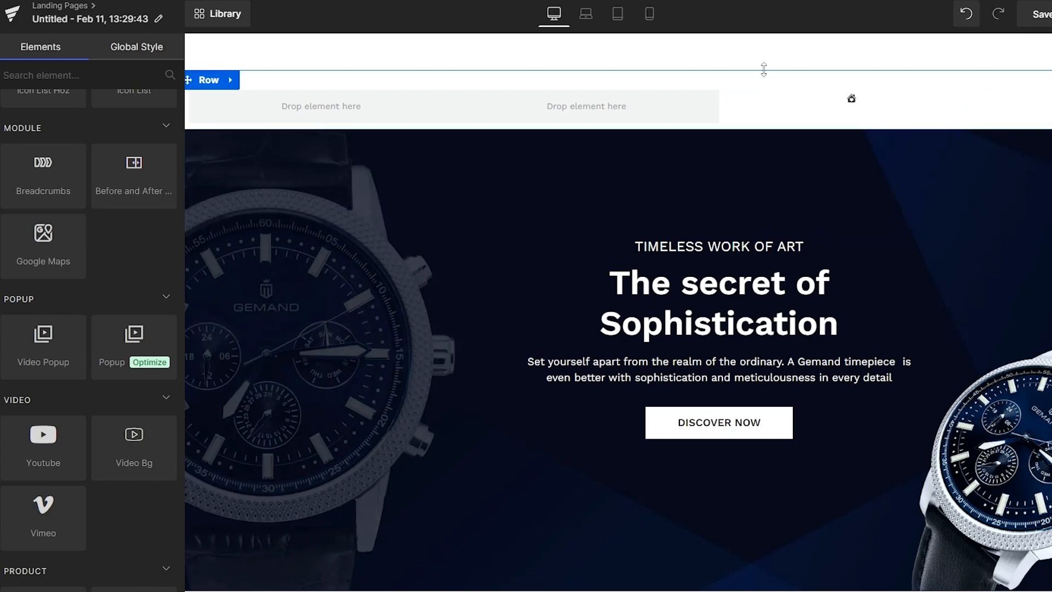
click(852, 98)
scroll(124, 270, down, 4)
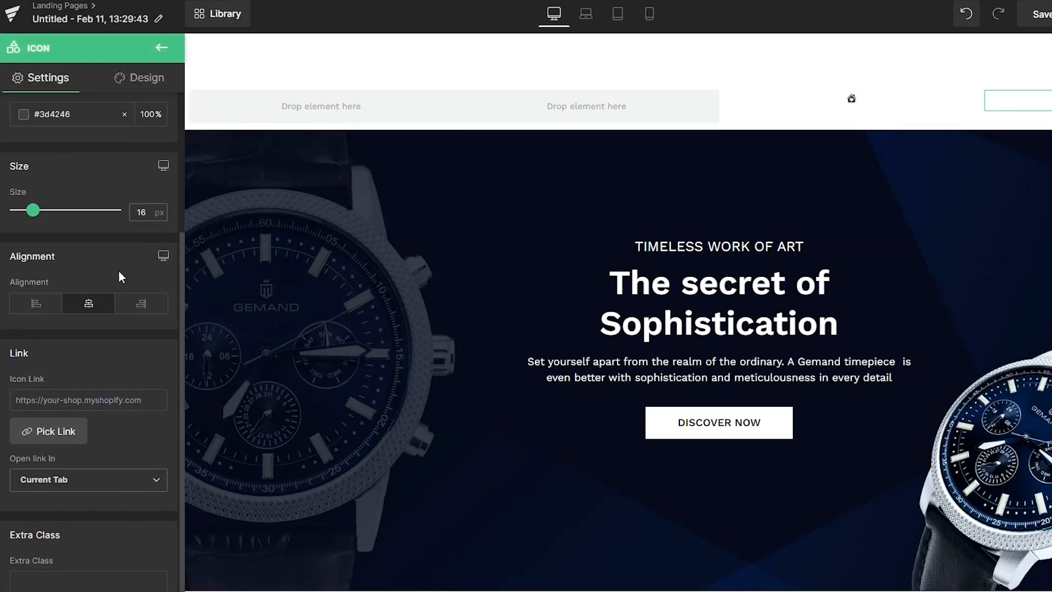
scroll(124, 270, down, 1)
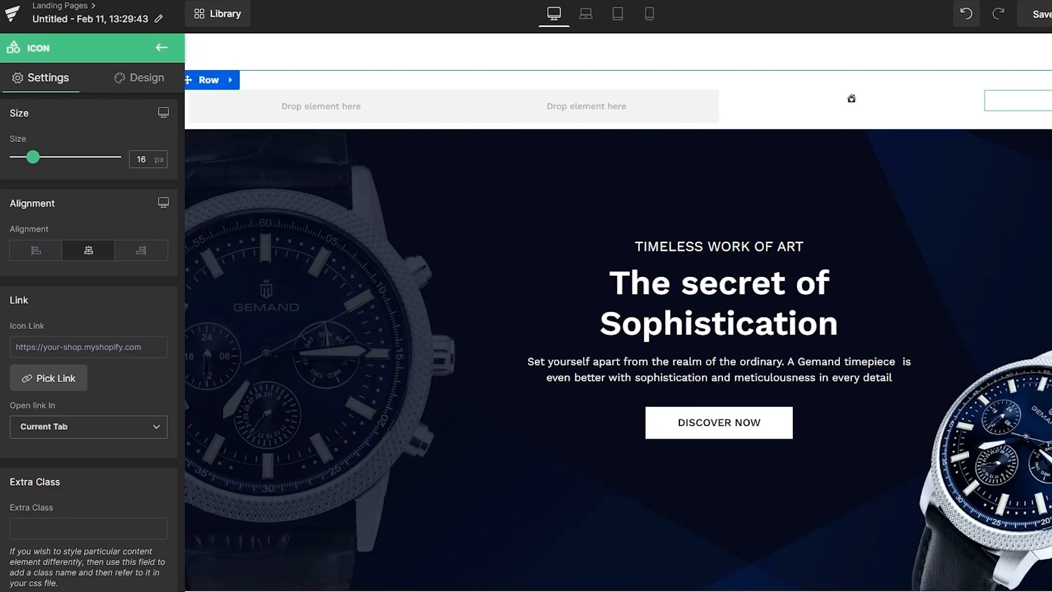
scroll(472, 300, down, 1)
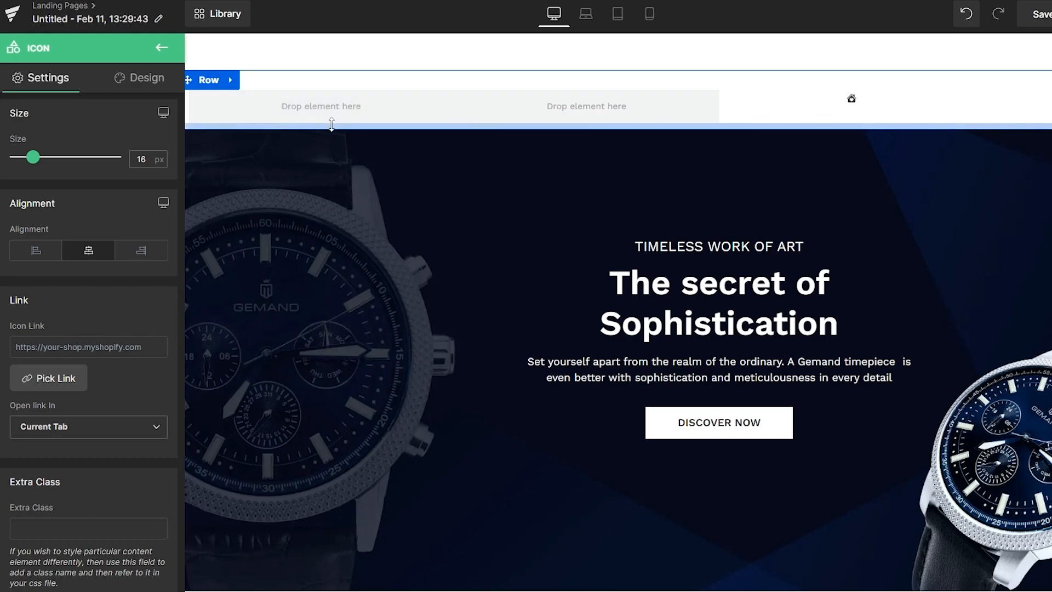
- Save the landing page, switch to the Shopify admin and look through the Online Store's themes
click(1035, 22)
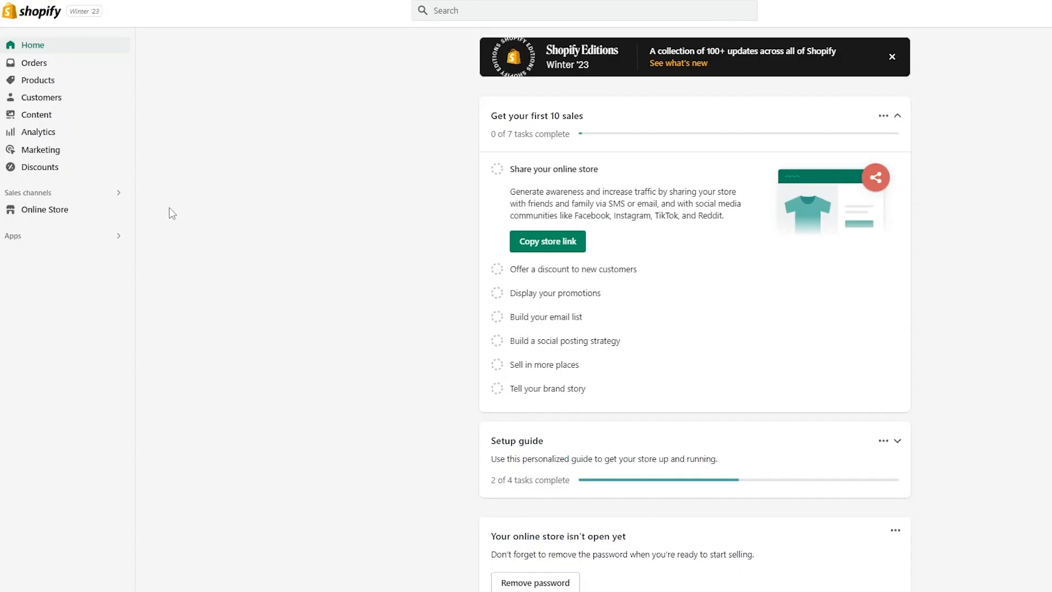
click(99, 213)
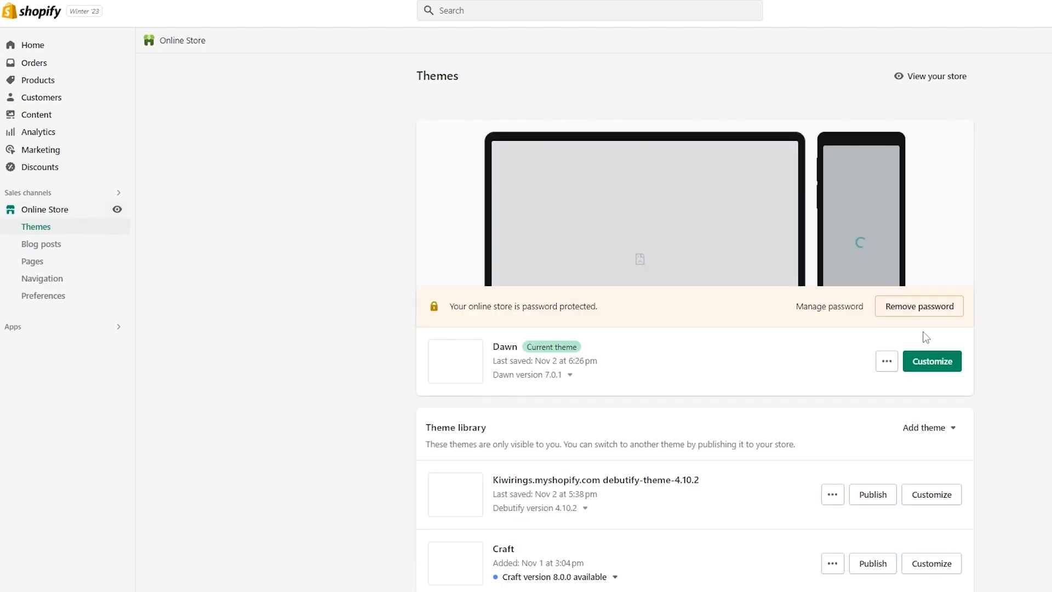
scroll(918, 265, down, 3)
scroll(973, 346, up, 2)
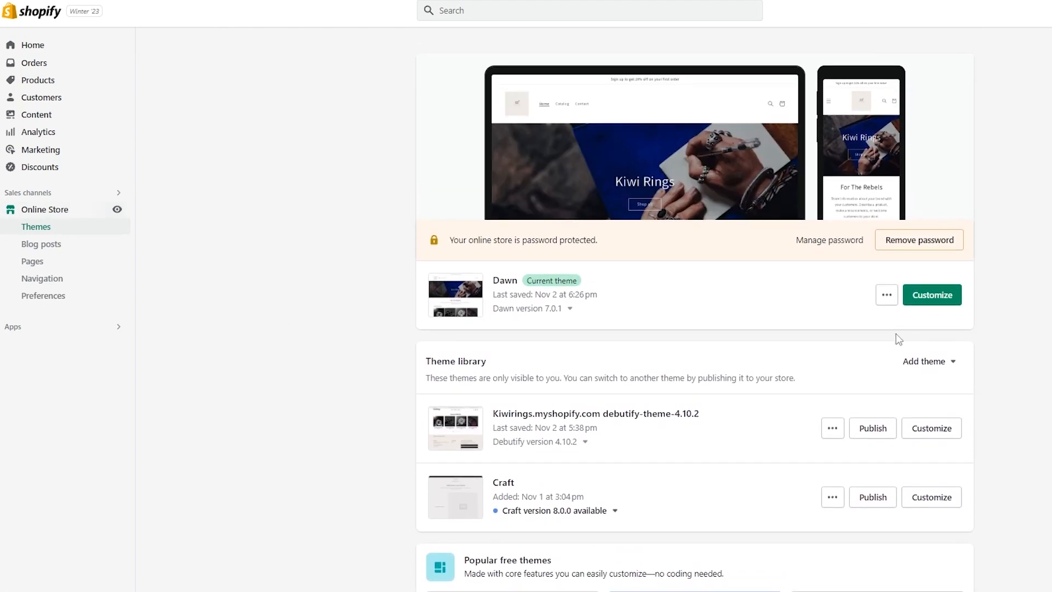
- Duplicate the current Dawn theme and open the original Dawn theme's code for editing
click(884, 296)
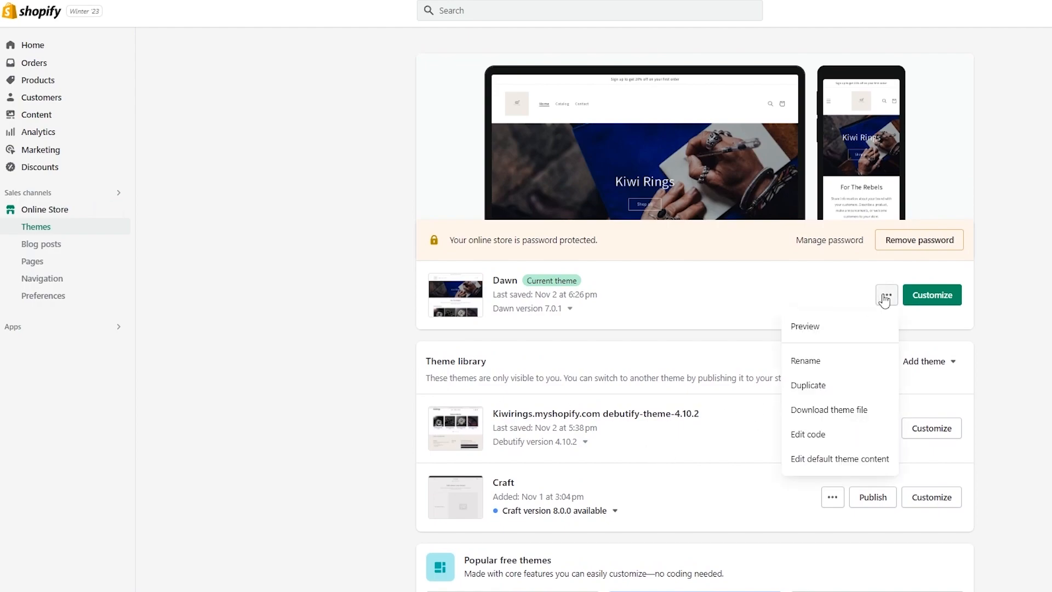
click(849, 390)
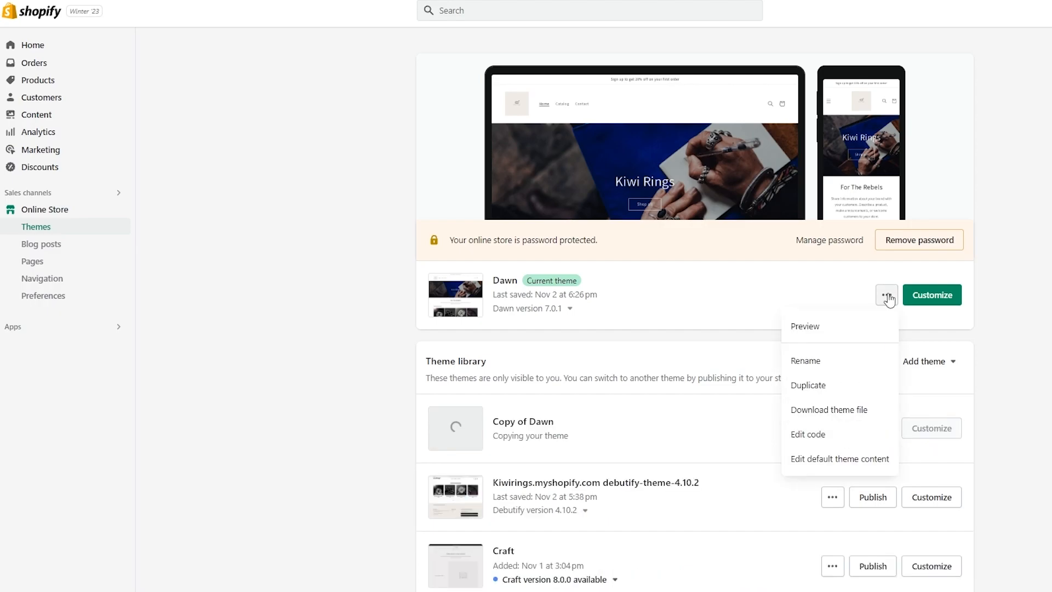
click(888, 298)
click(888, 299)
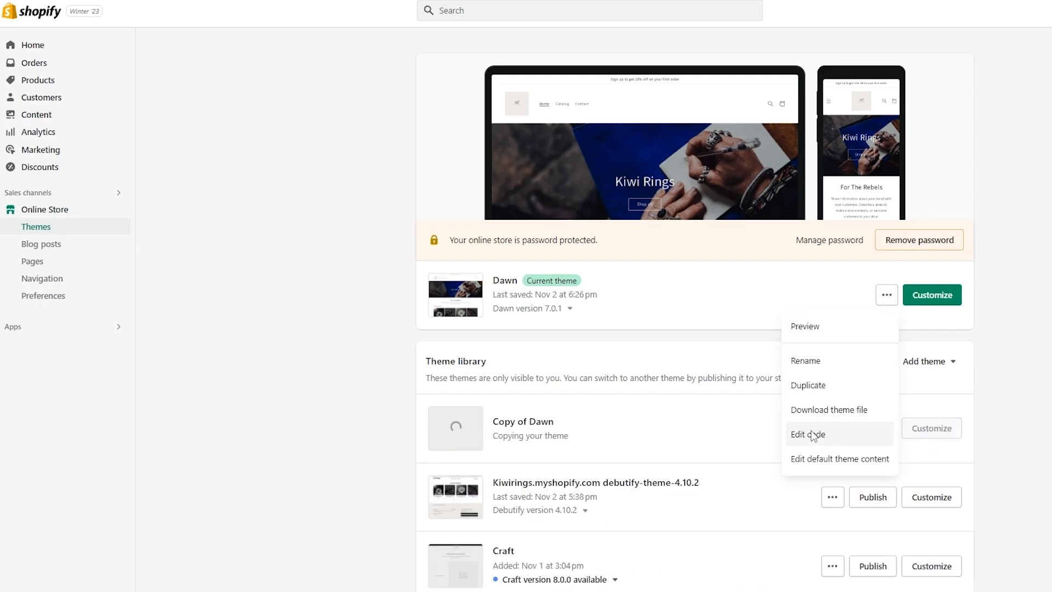
click(813, 435)
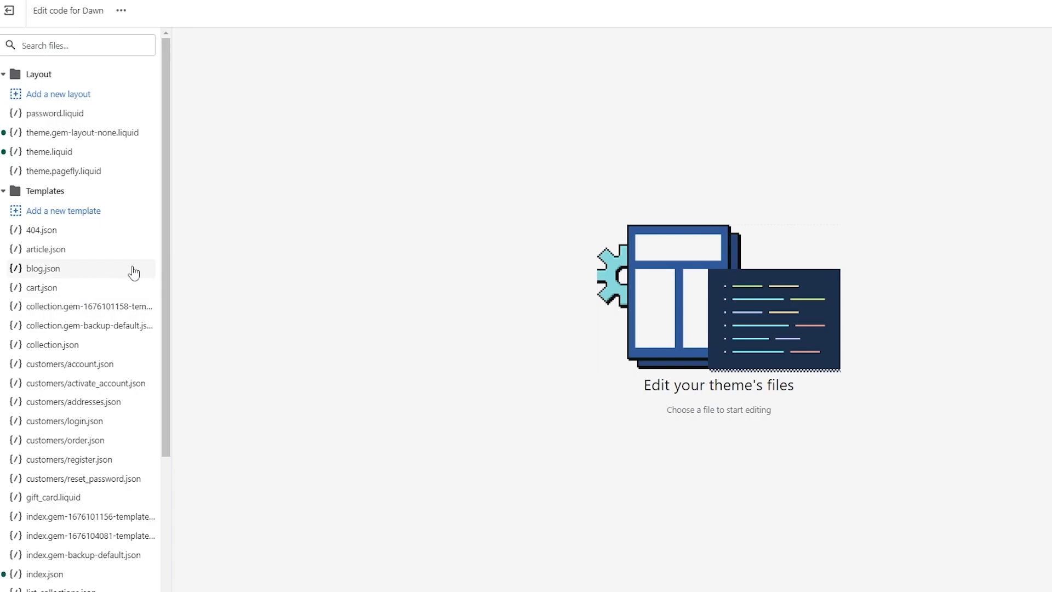
- Look through the Dawn theme's template files and the files in the Sections folder
scroll(68, 219, down, 5)
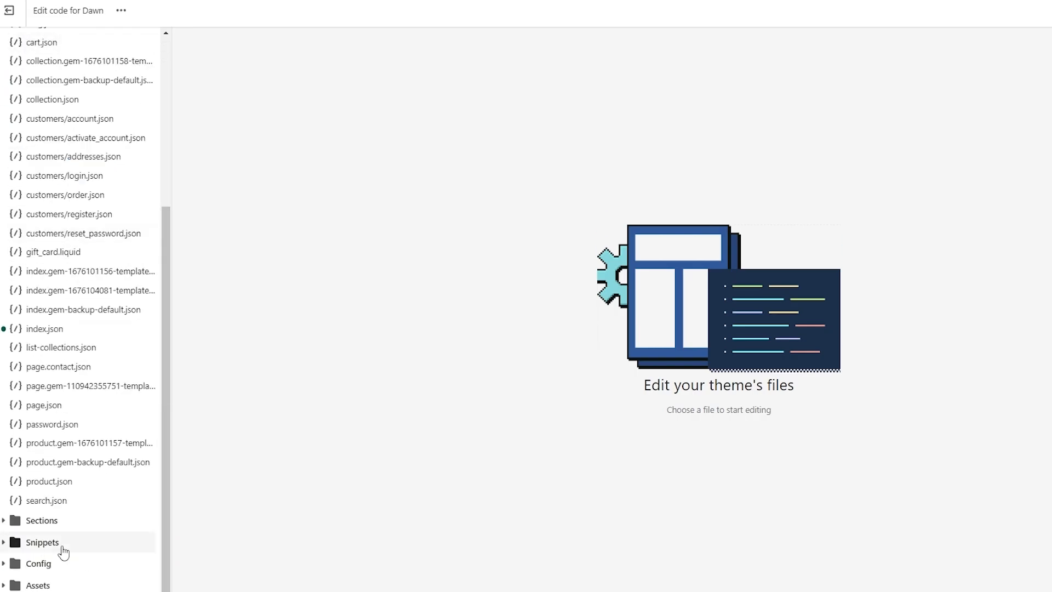
click(41, 519)
scroll(66, 508, down, 4)
scroll(105, 345, down, 15)
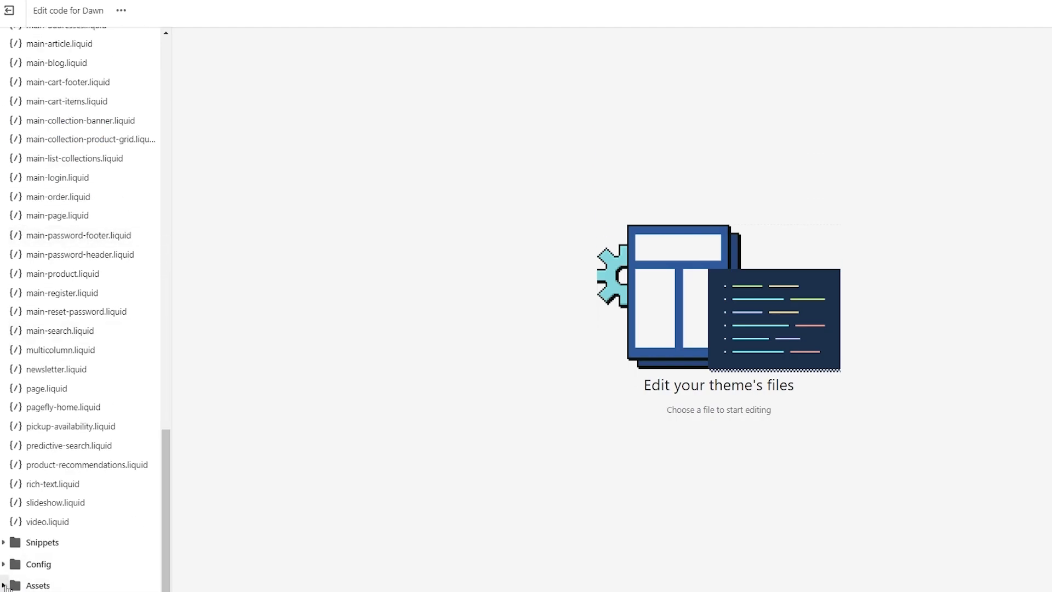
- Expand the Assets folder and look through its stylesheets and scripts
click(5, 585)
scroll(82, 493, down, 10)
scroll(93, 328, up, 3)
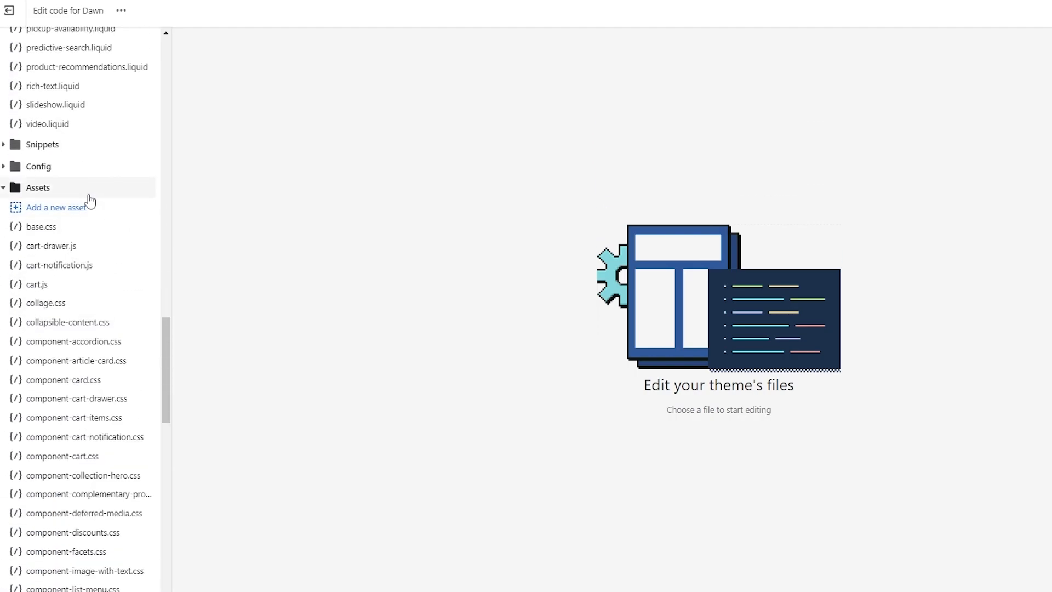
scroll(91, 201, down, 20)
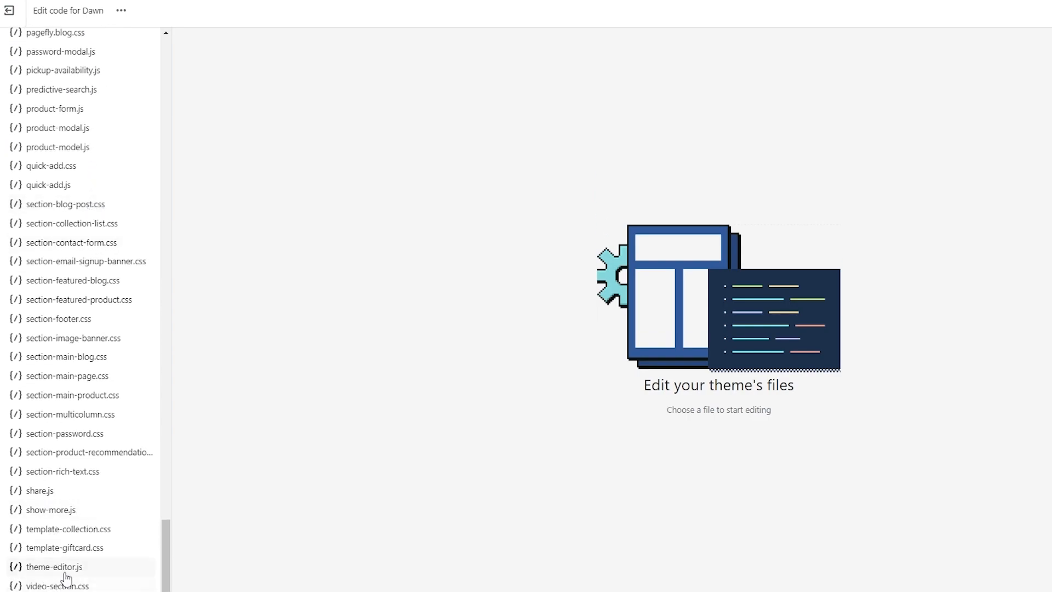
scroll(128, 527, up, 3)
scroll(128, 527, down, 3)
scroll(96, 570, up, 20)
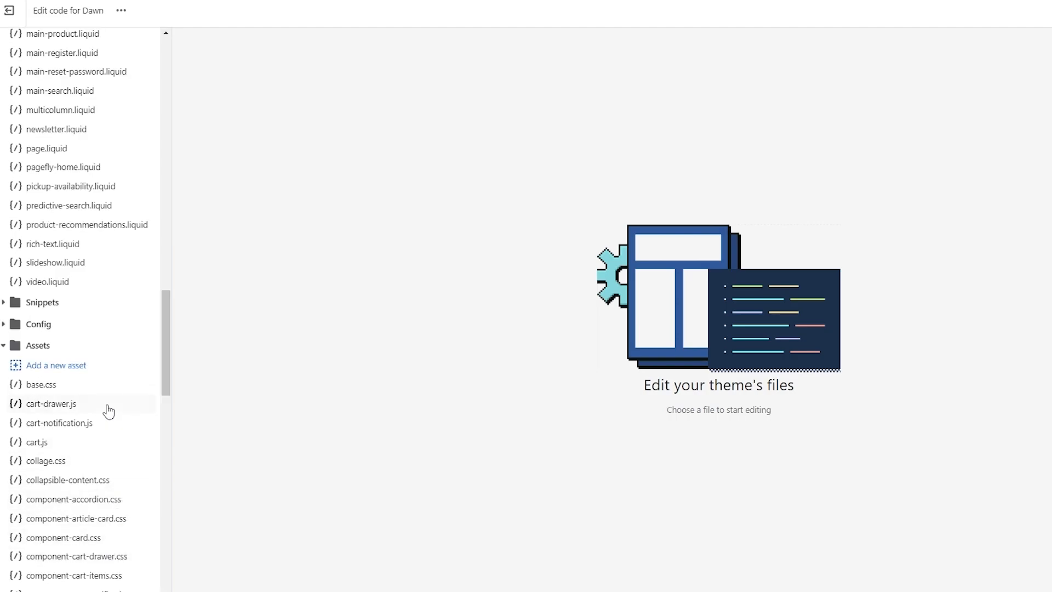
scroll(104, 416, down, 20)
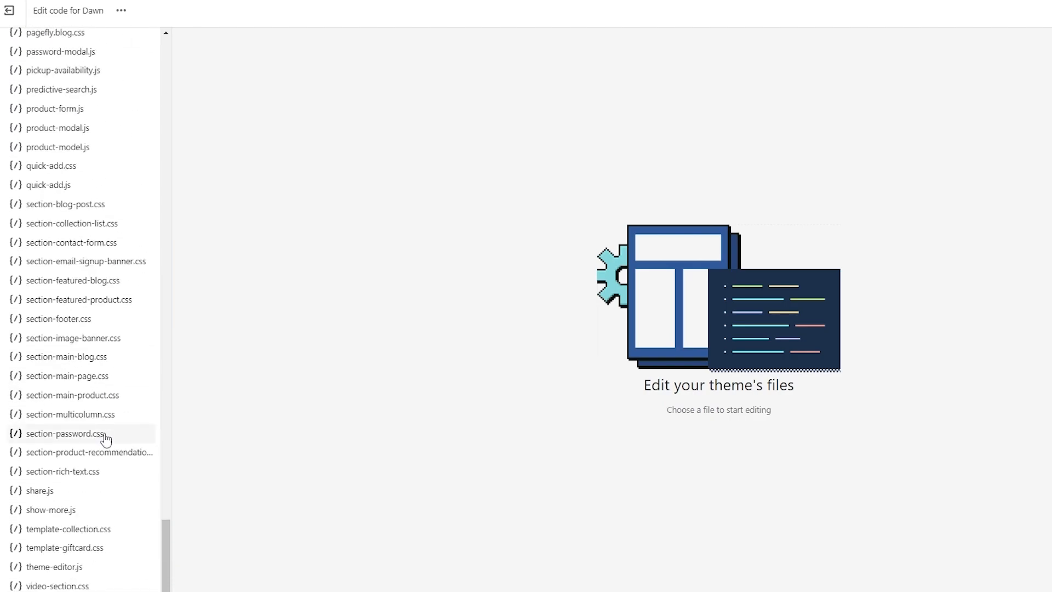
scroll(90, 570, up, 20)
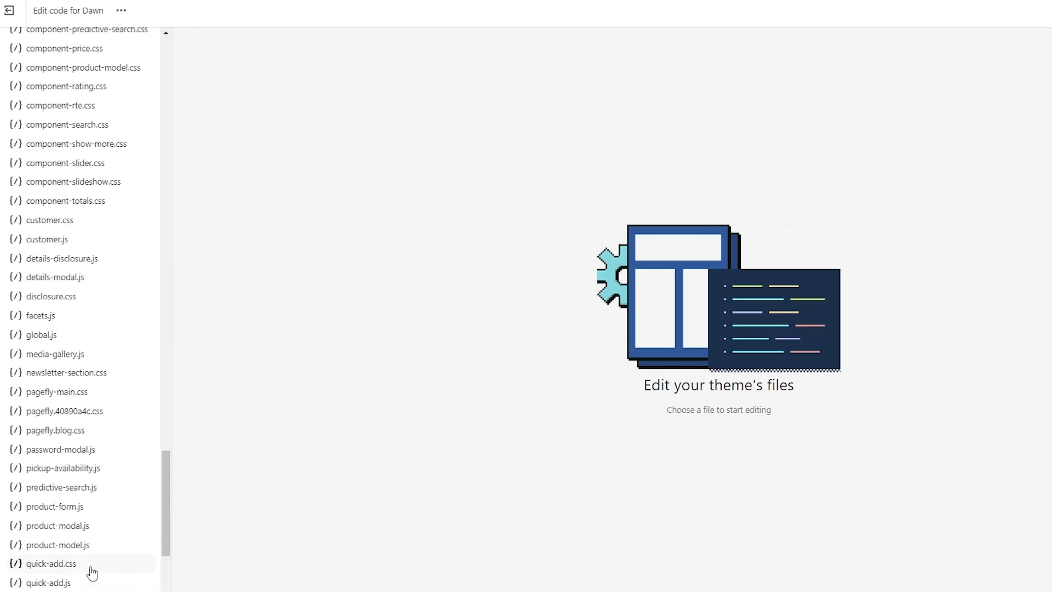
- Open header.liquid from the Sections folder and read through its code, including the logo, search and scroll-handling parts
scroll(99, 571, up, 15)
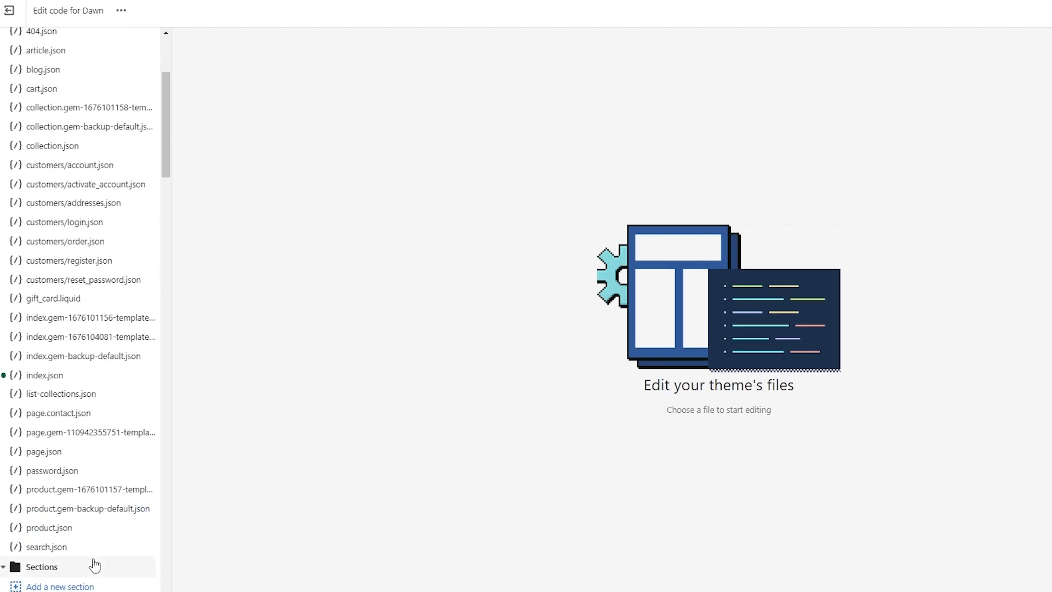
scroll(93, 554, down, 5)
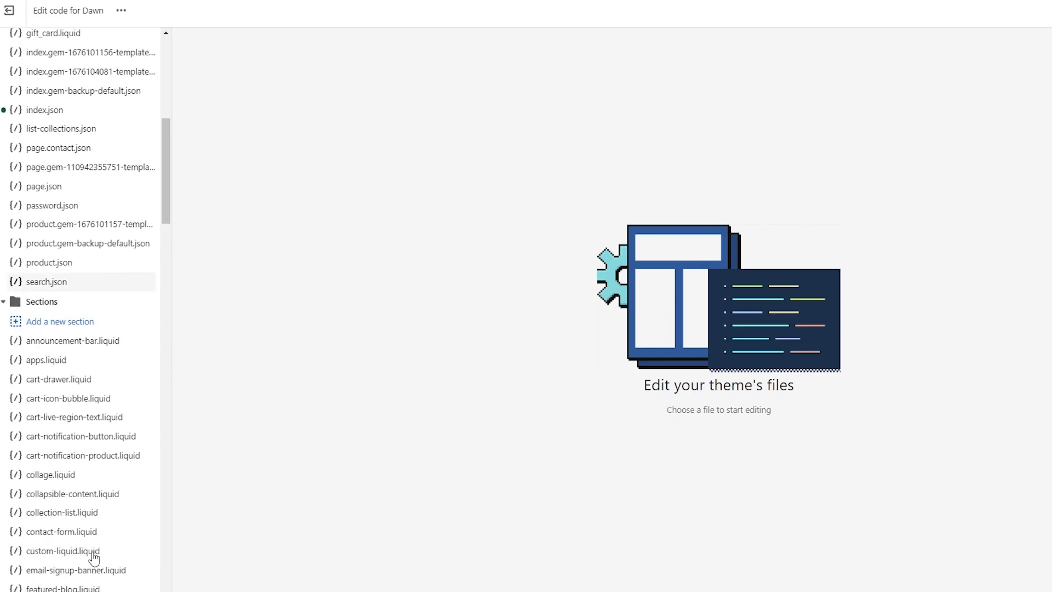
scroll(85, 405, down, 4)
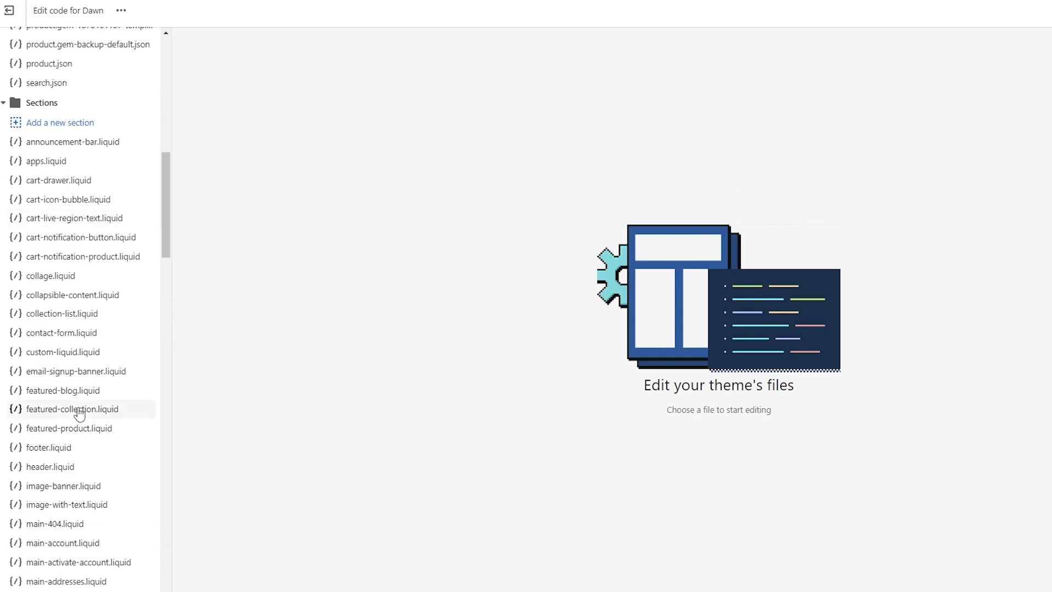
click(50, 469)
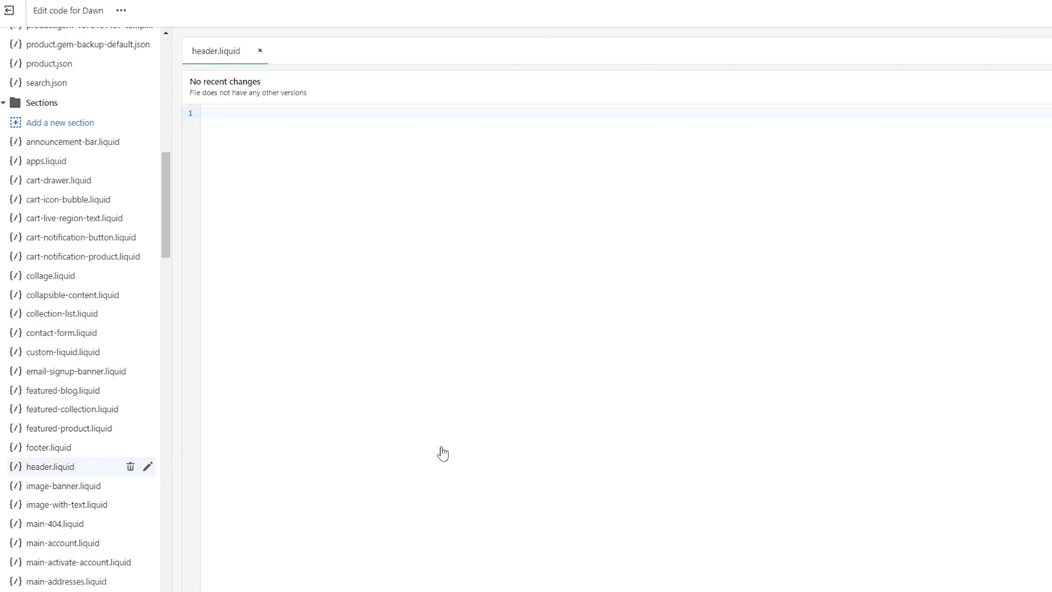
scroll(552, 464, down, 5)
scroll(552, 464, down, 20)
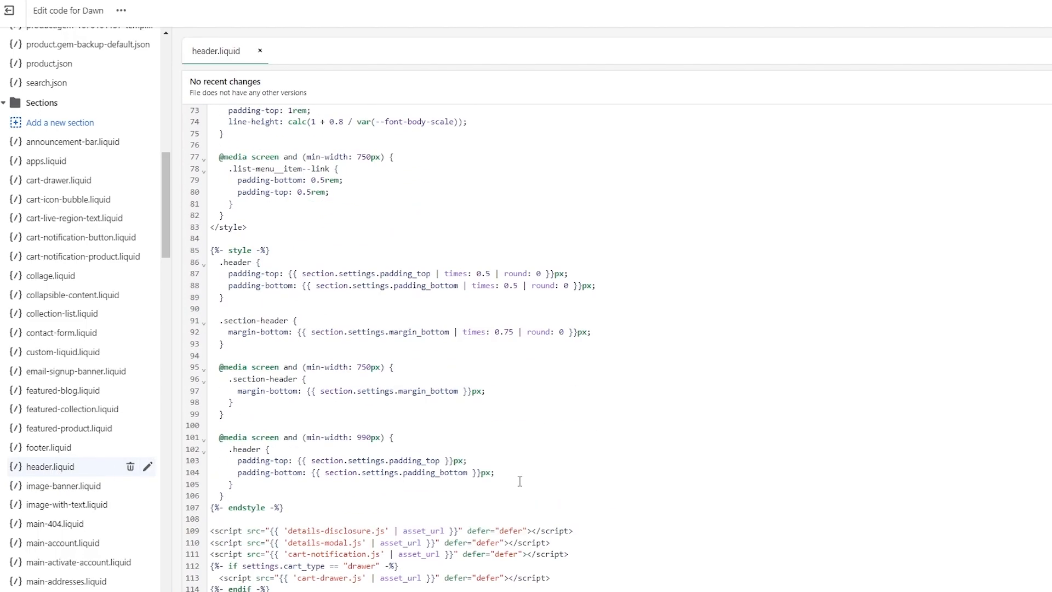
scroll(510, 479, down, 20)
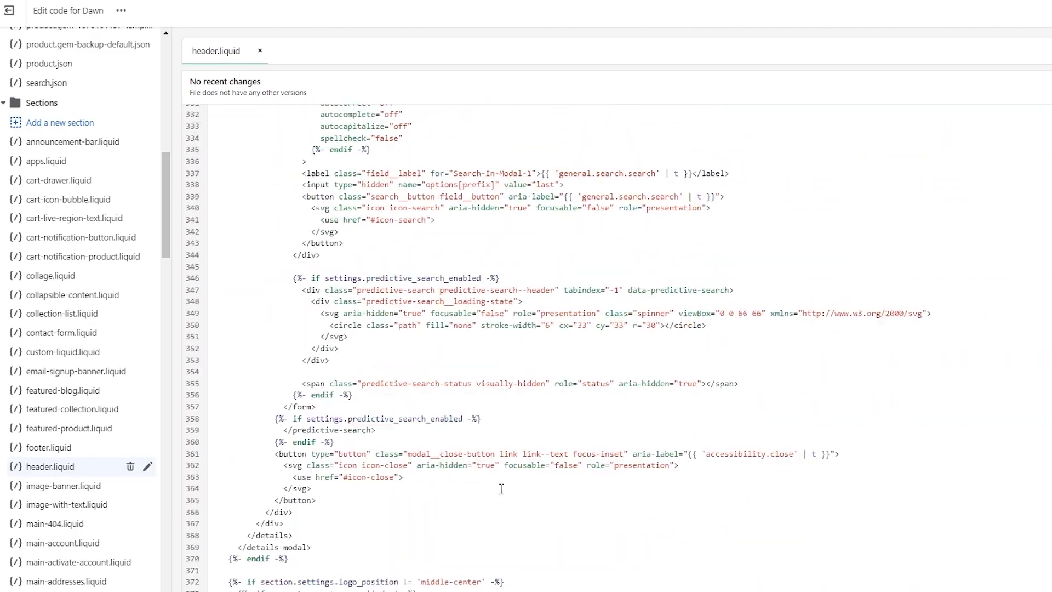
scroll(485, 489, up, 8)
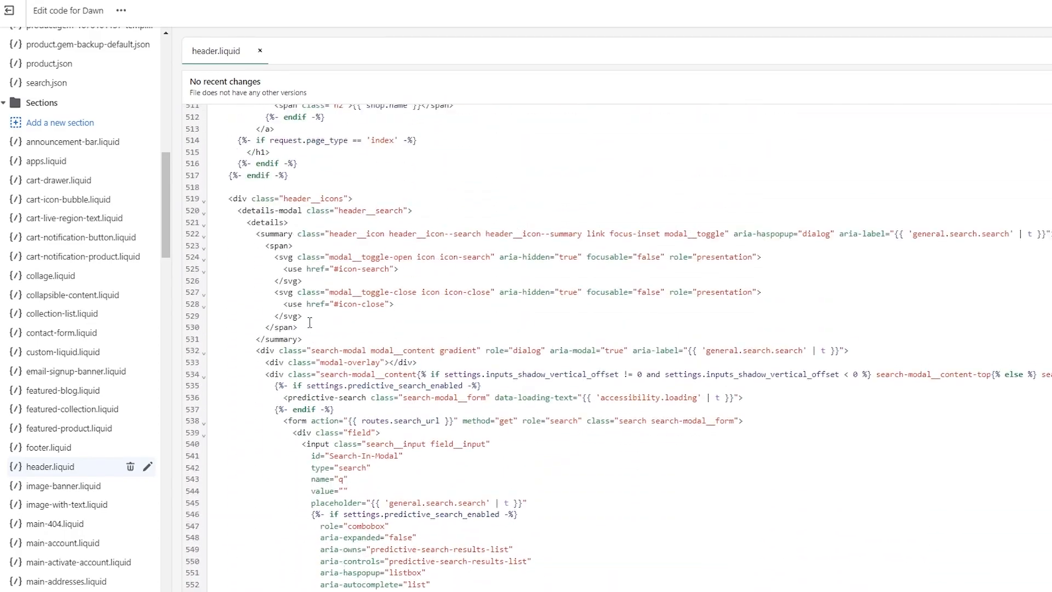
scroll(284, 383, up, 7)
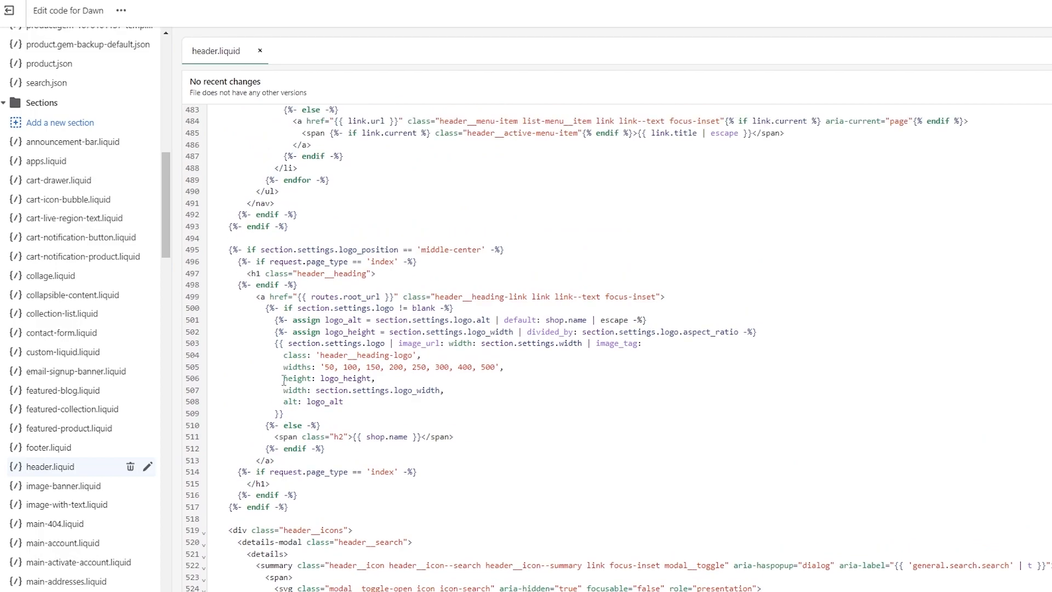
scroll(225, 416, down, 5)
scroll(225, 416, down, 20)
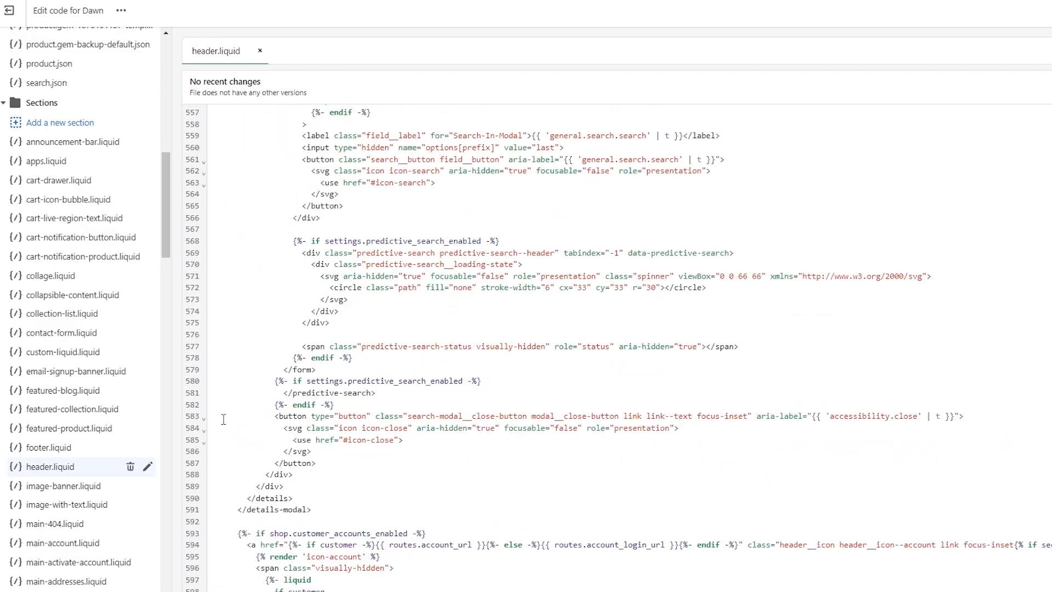
scroll(236, 426, down, 5)
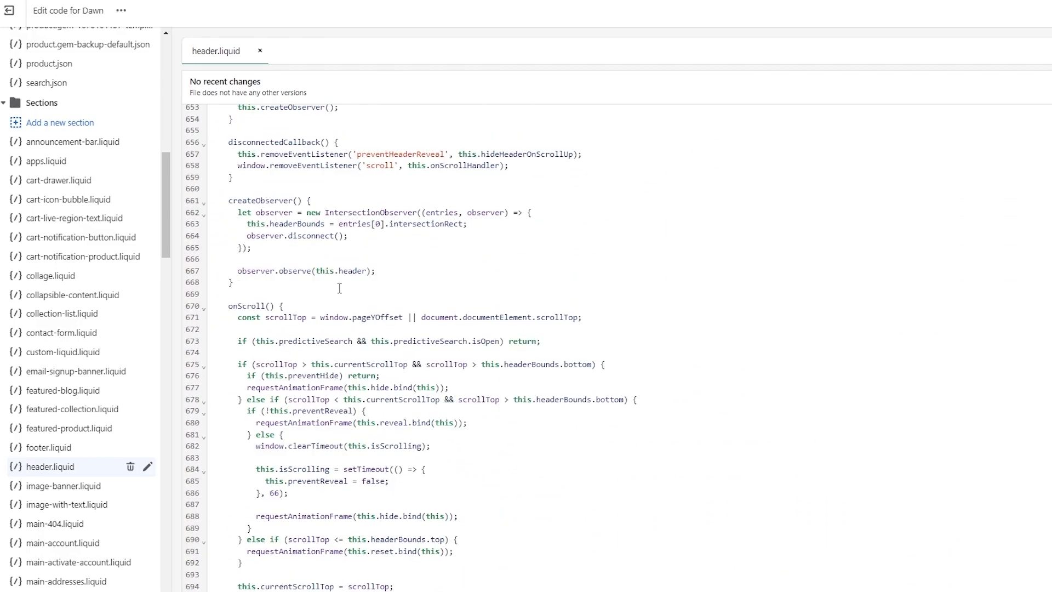
scroll(291, 298, down, 5)
scroll(311, 435, up, 8)
scroll(312, 436, up, 13)
- Look through the Assets files again and open theme-editor.js to view its code
scroll(87, 447, down, 14)
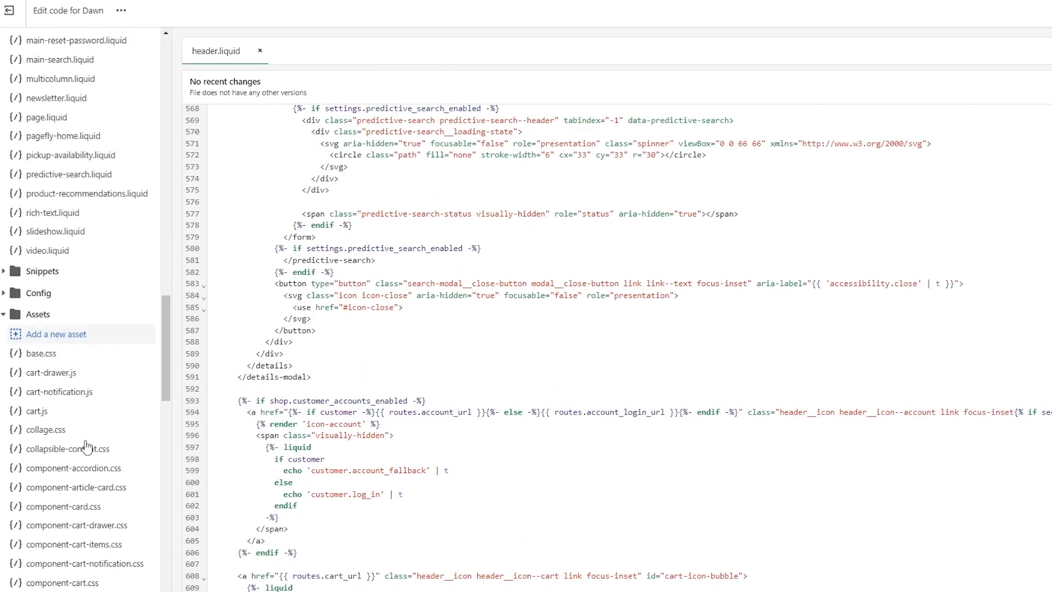
scroll(87, 447, down, 20)
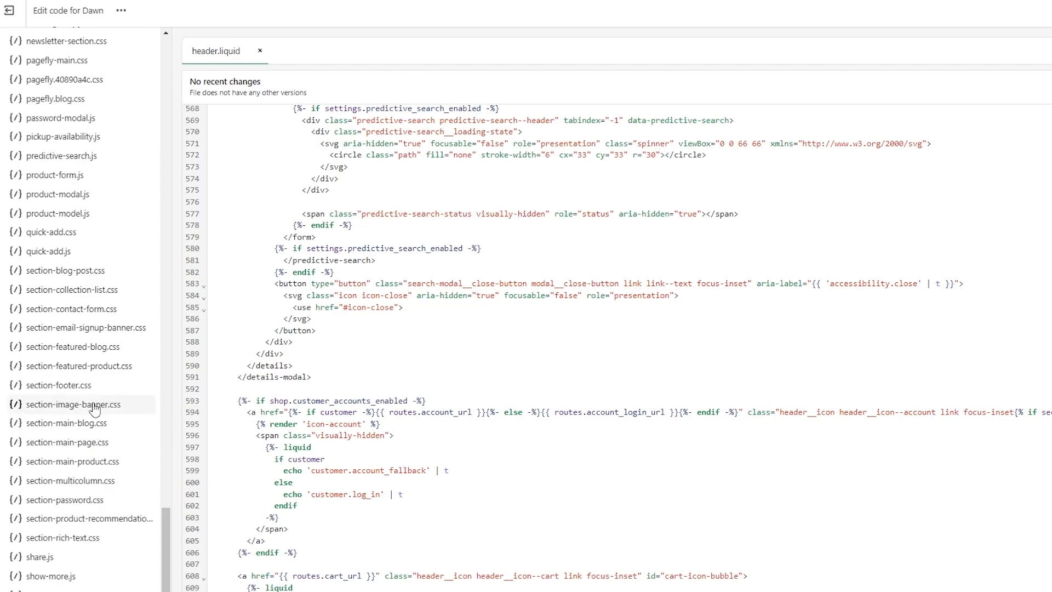
scroll(95, 408, down, 3)
scroll(74, 557, up, 7)
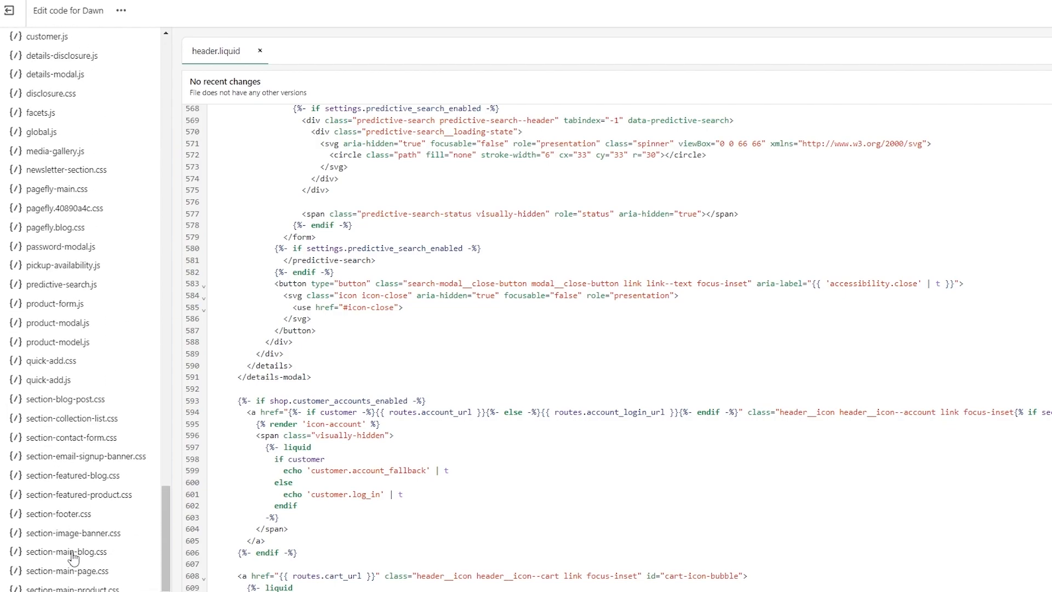
scroll(73, 557, up, 2)
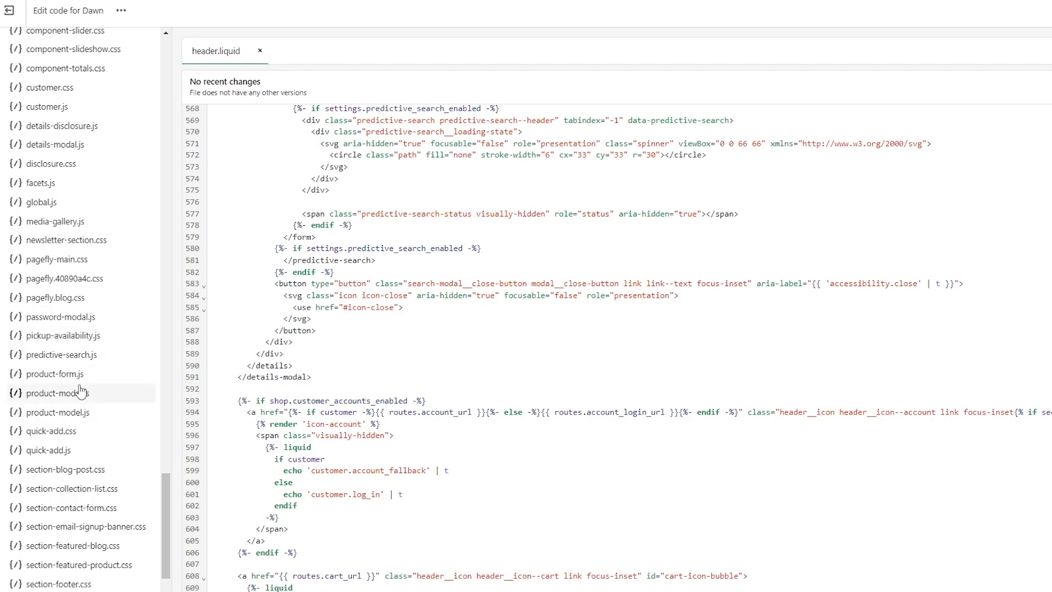
scroll(94, 427, up, 4)
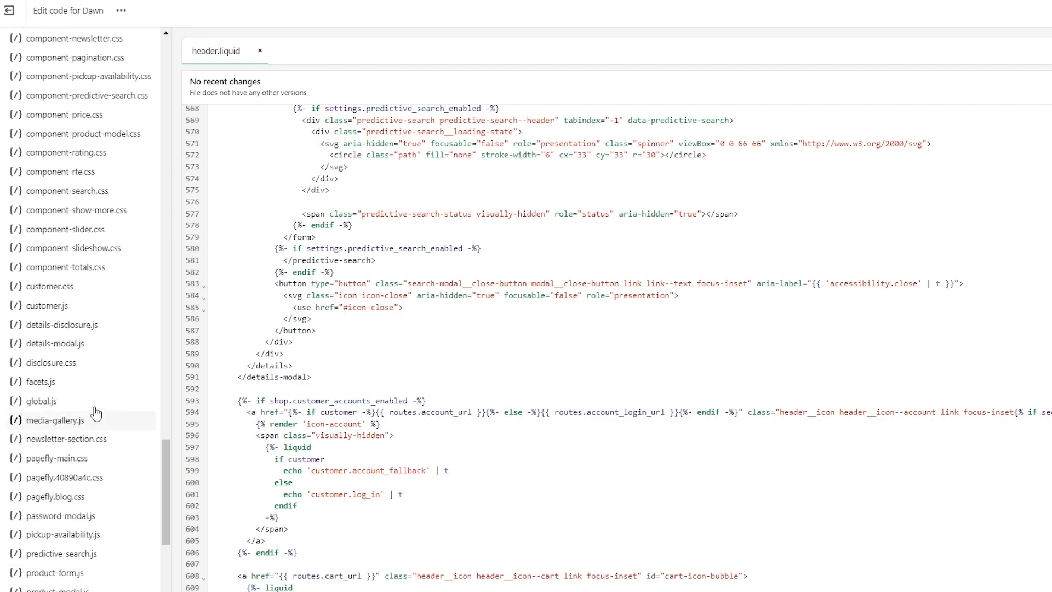
scroll(91, 482, down, 8)
click(55, 566)
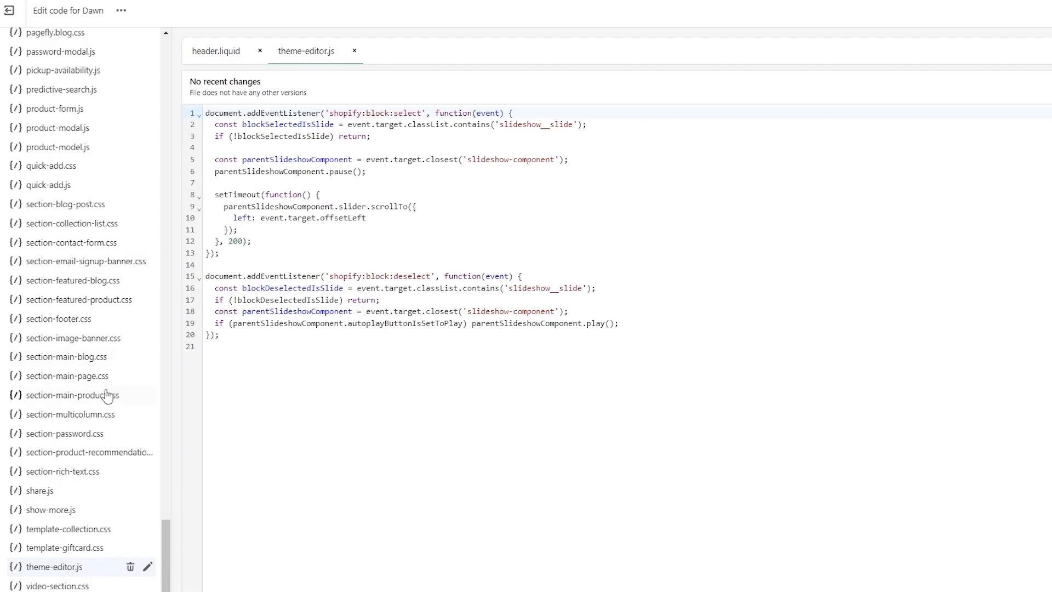
- Look back up through the theme's file list and return to the store's Themes page
scroll(107, 395, up, 6)
scroll(107, 396, up, 20)
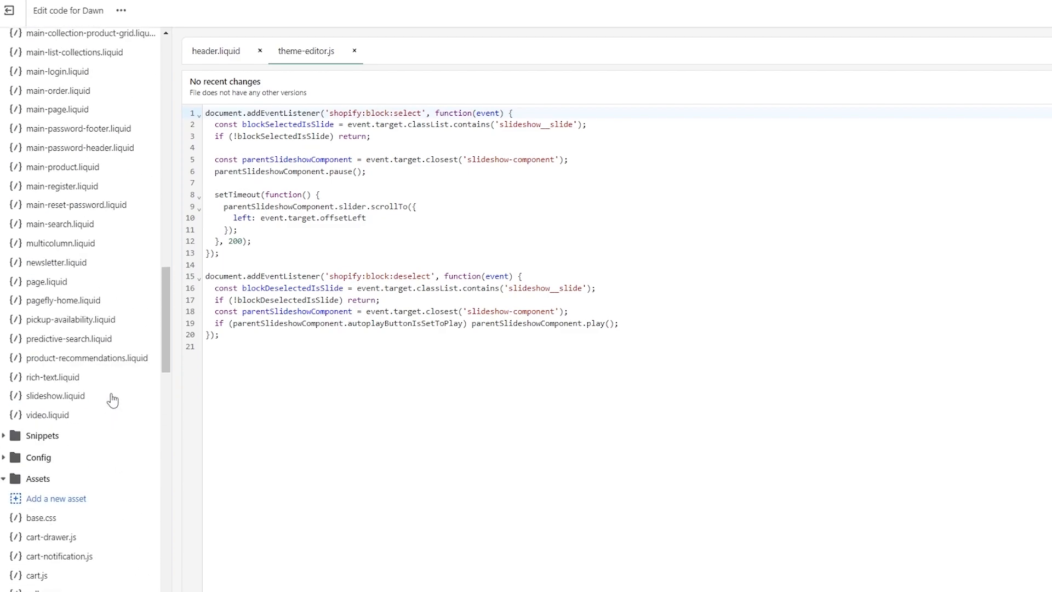
scroll(112, 398, up, 5)
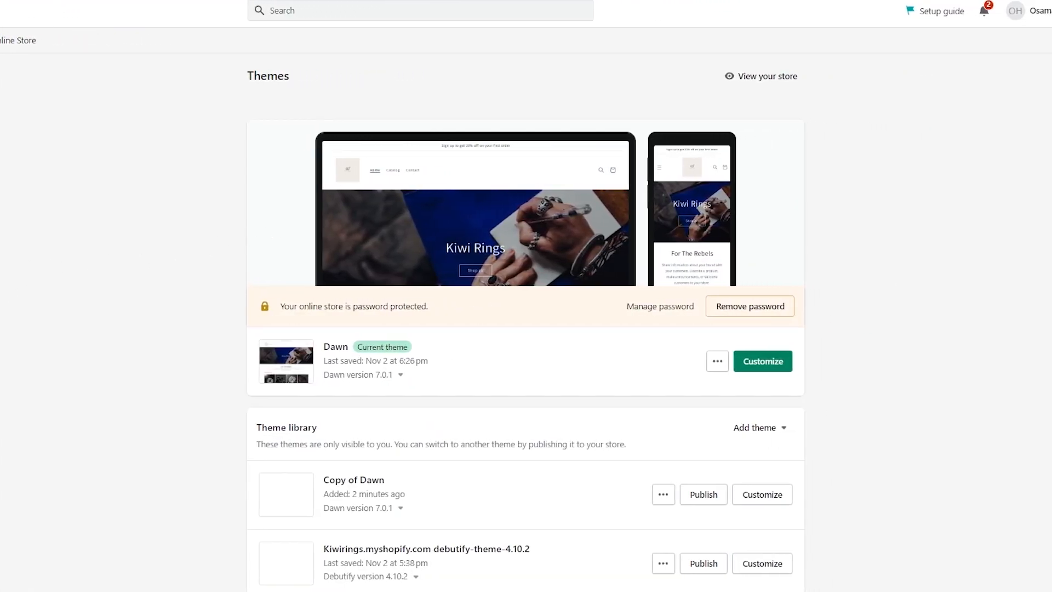
- Open the store's Brand settings and examine the logo, color, cover image, slogan and short description options
click(1, 581)
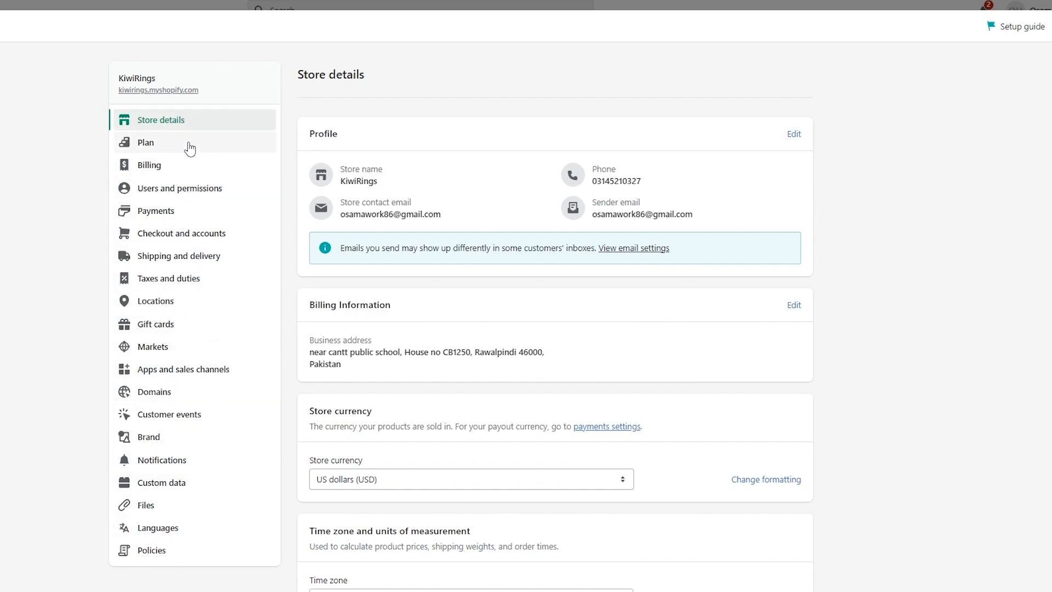
click(180, 450)
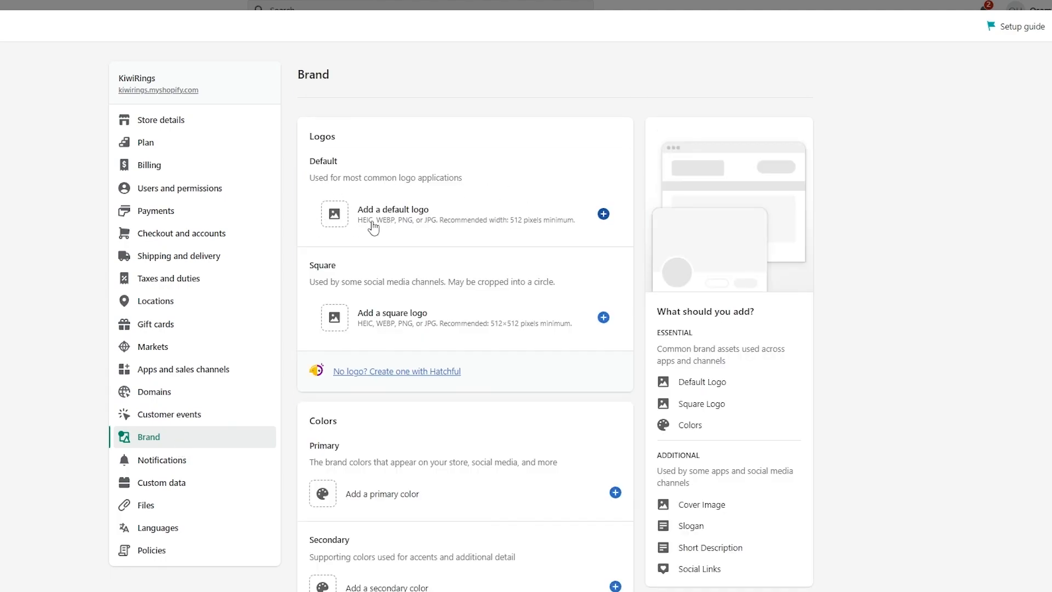
scroll(471, 354, down, 4)
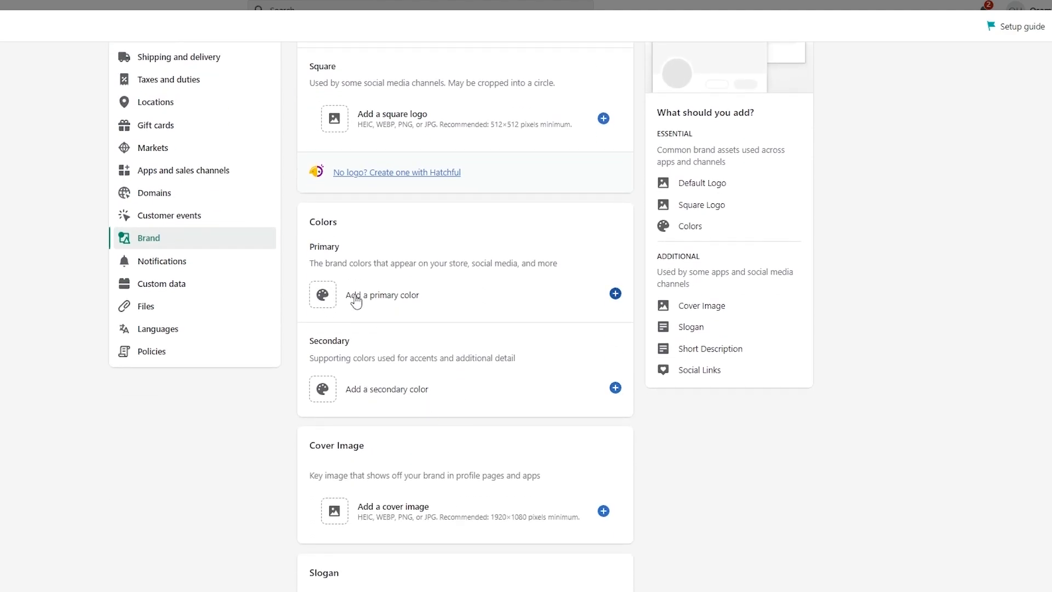
scroll(345, 394, down, 4)
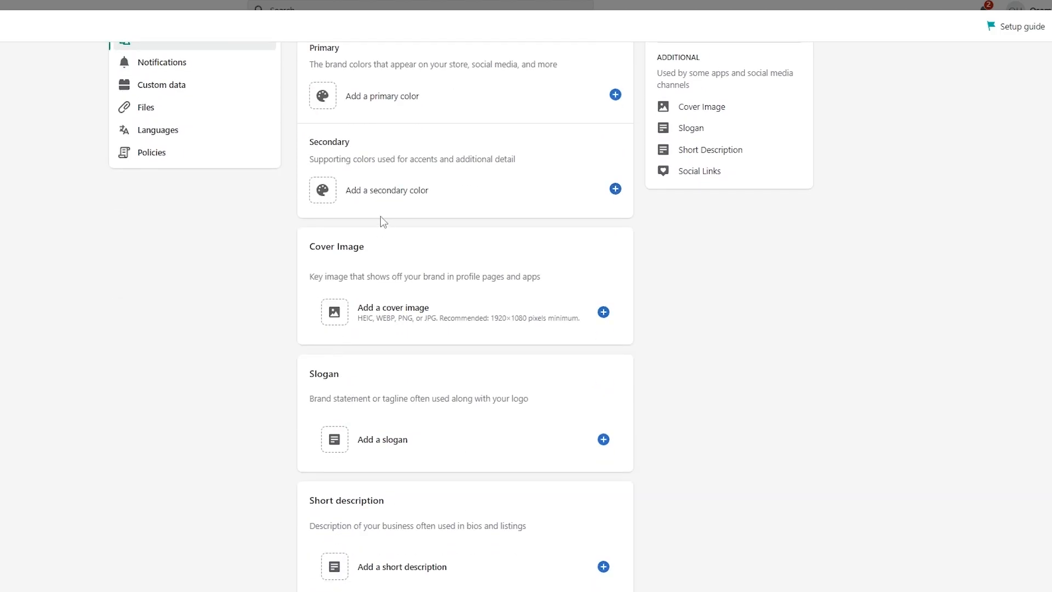
scroll(380, 216, up, 7)
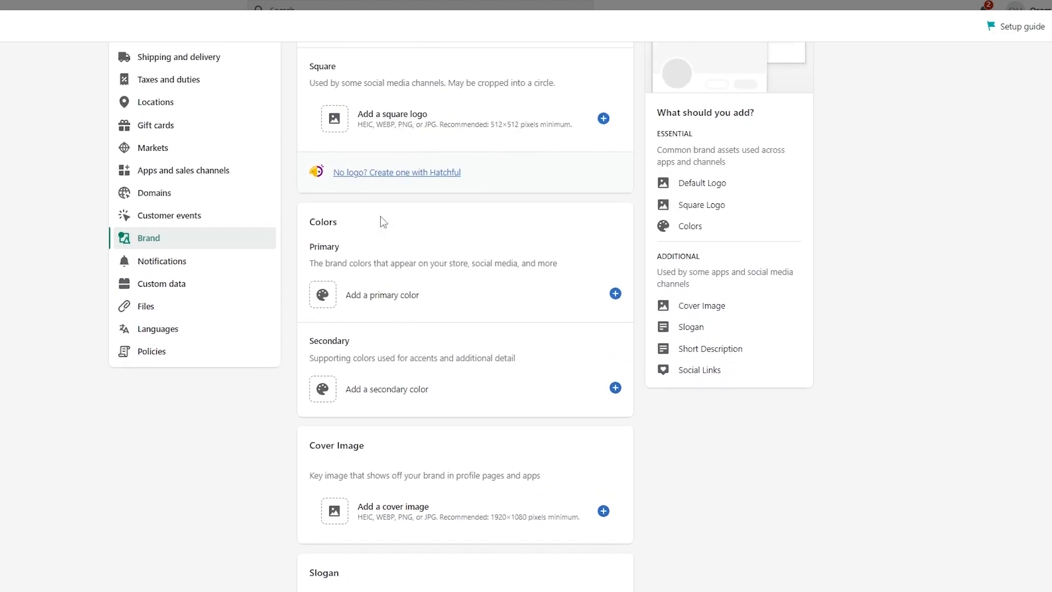